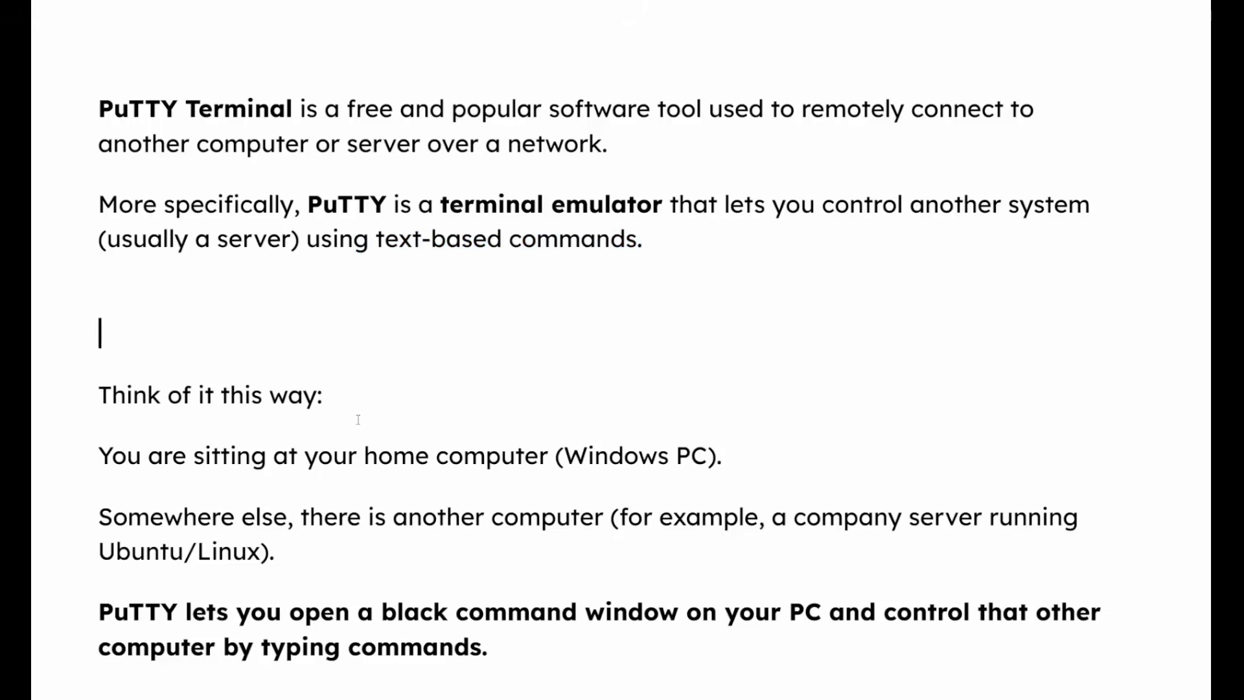
Read the explanation of how PuTTY lets a Windows PC control another computer, highlighting the key phrases.
left_click_drag(115, 457, 563, 456)
left_click_drag(738, 456, 564, 457)
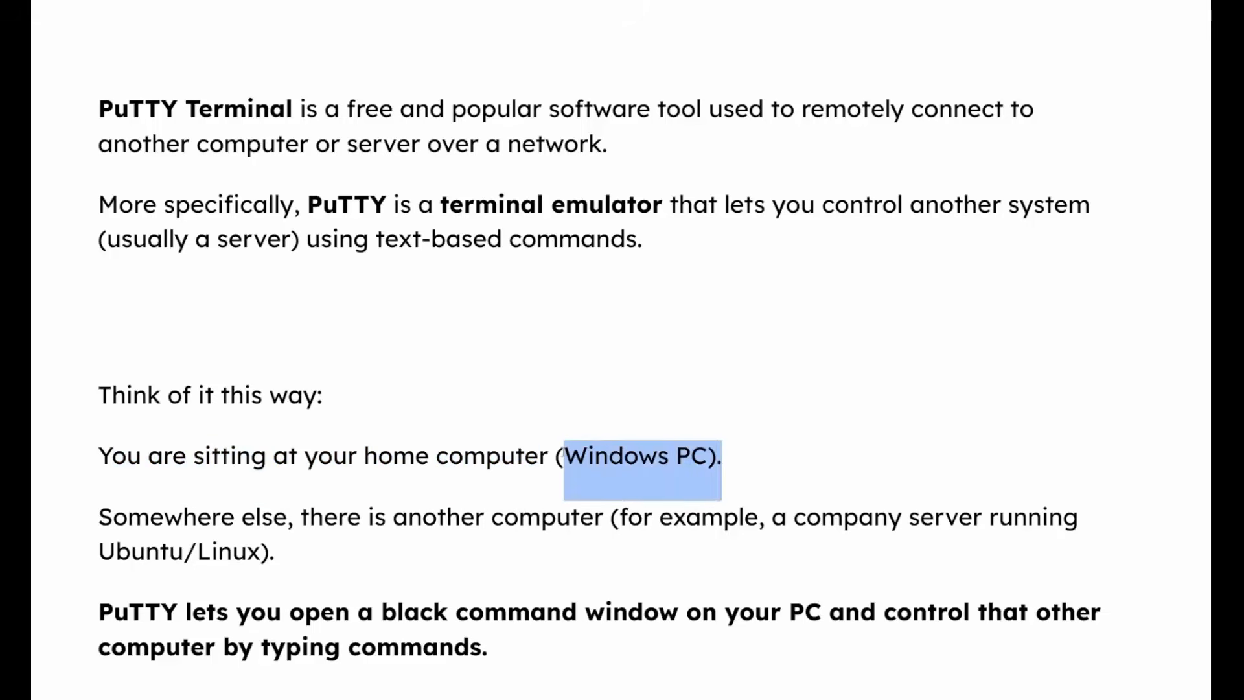
left_click_drag(183, 517, 294, 517)
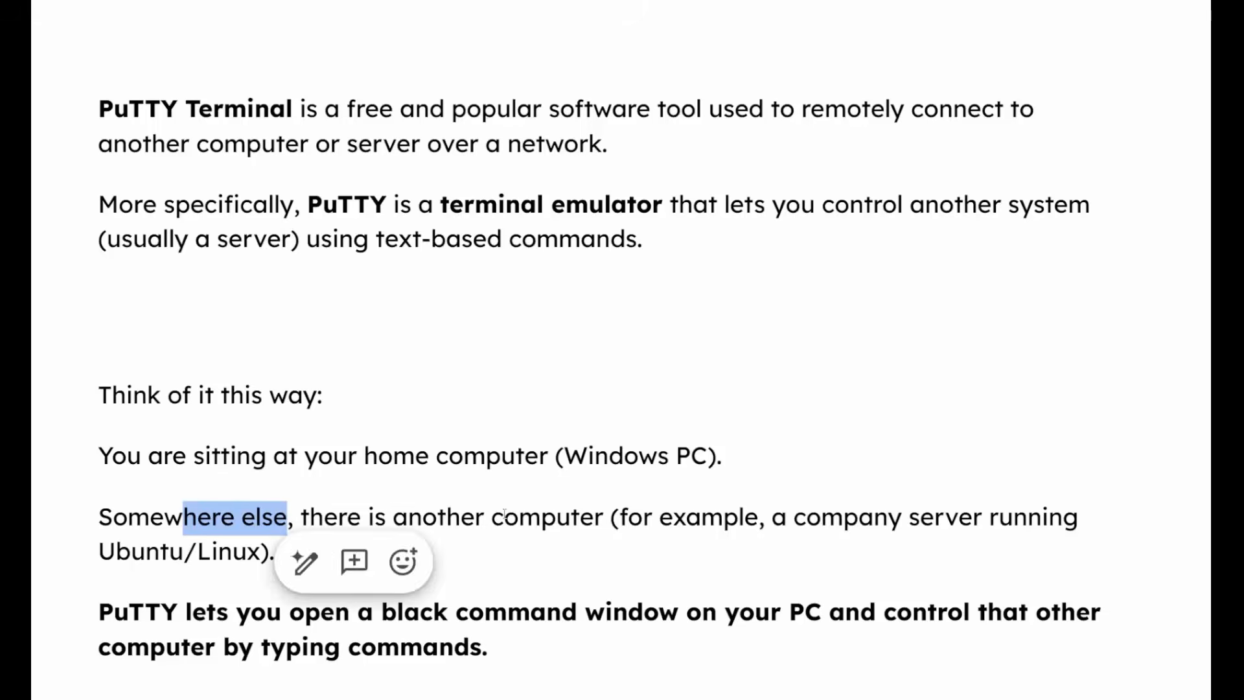
left_click_drag(505, 516, 615, 511)
left_click_drag(793, 517, 307, 552)
left_click(307, 553)
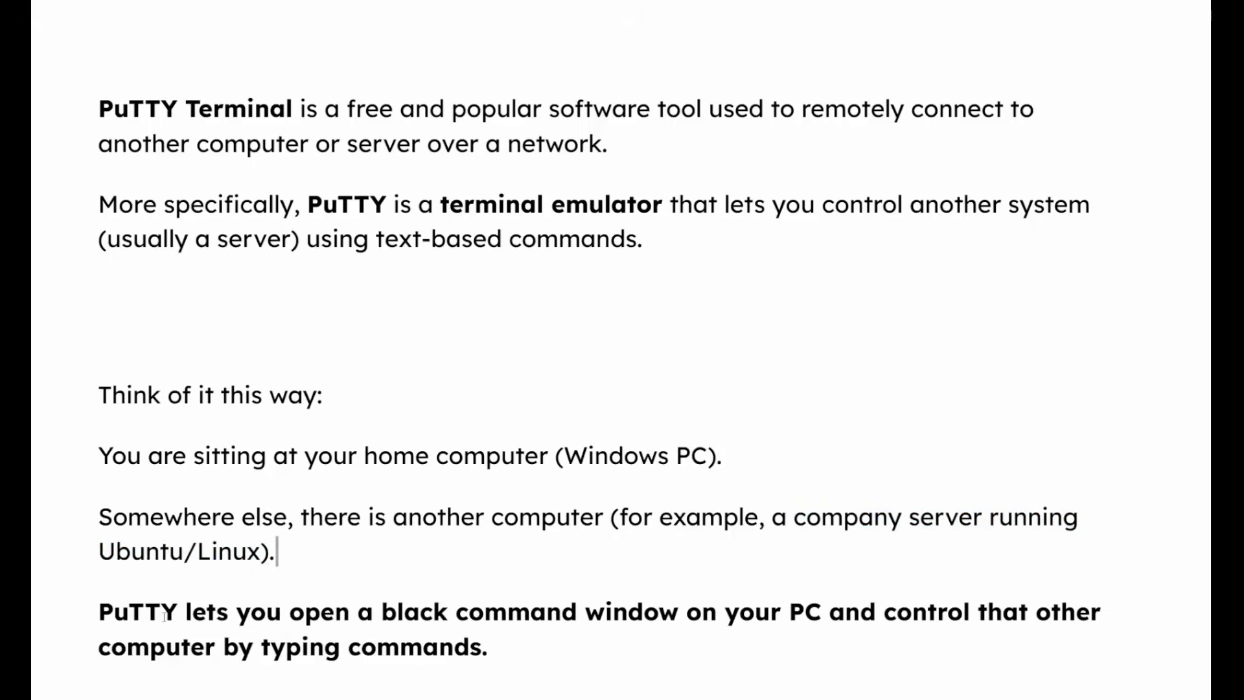
left_click_drag(118, 617, 688, 617)
left_click_drag(790, 613, 821, 613)
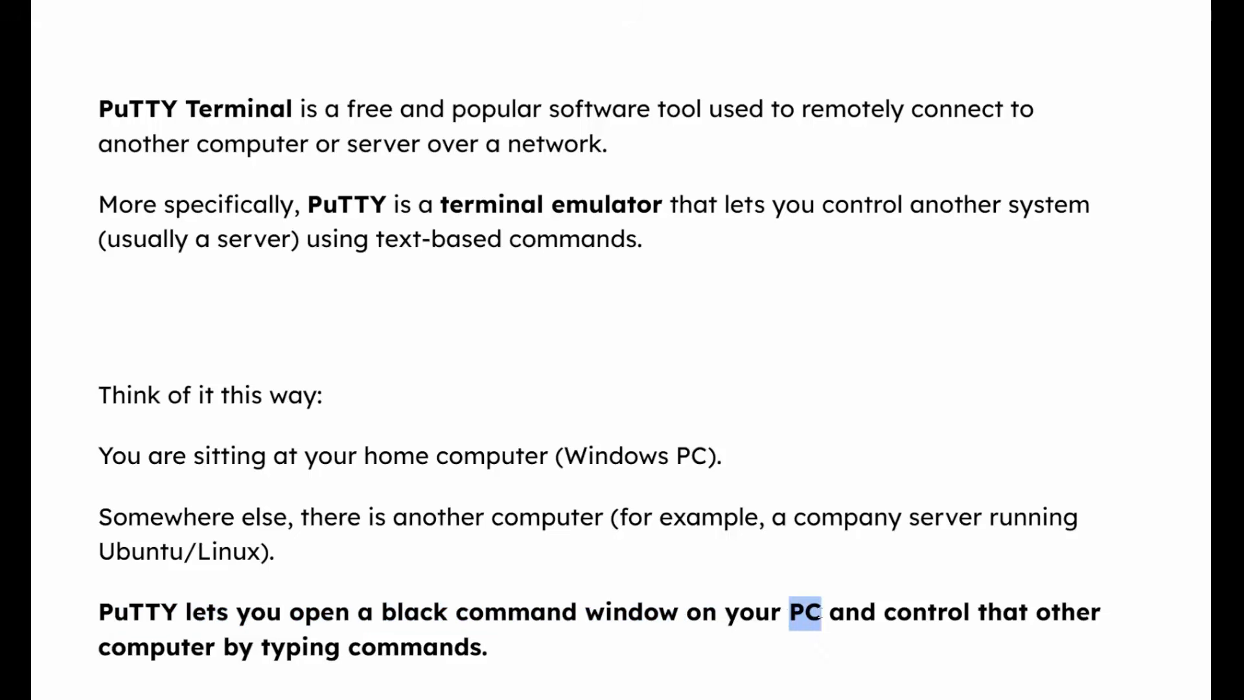
left_click_drag(986, 613, 1102, 613)
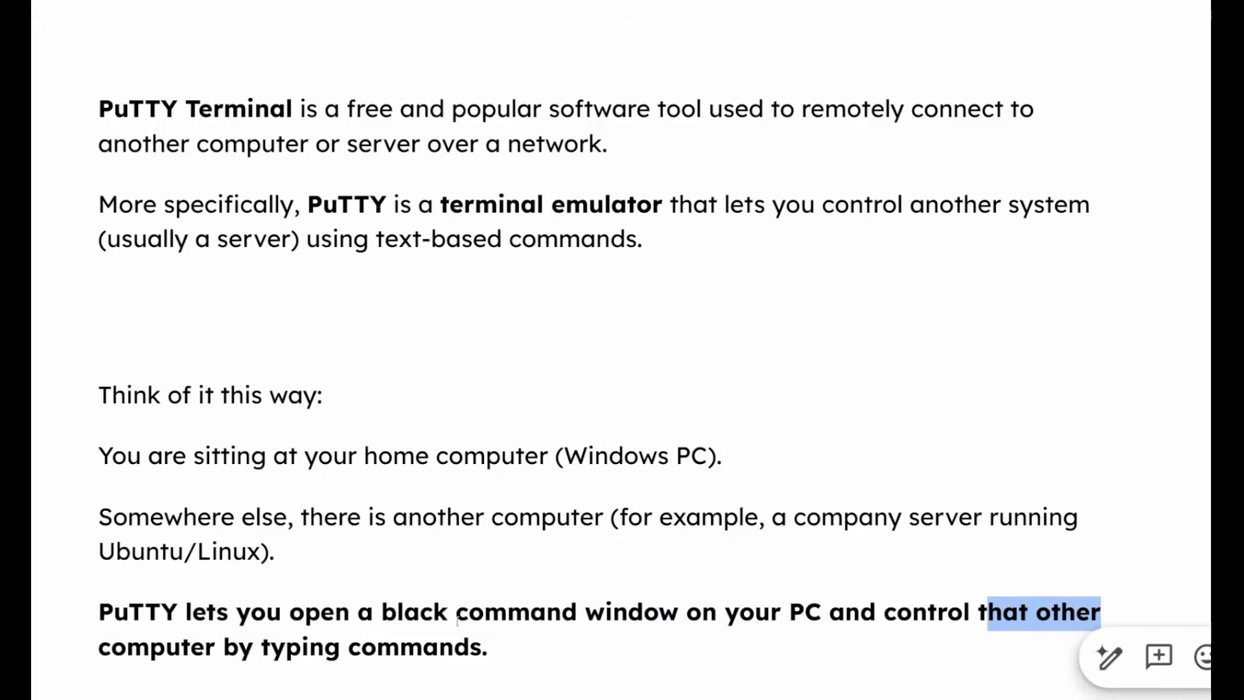
left_click_drag(150, 651, 485, 661)
left_click(457, 555)
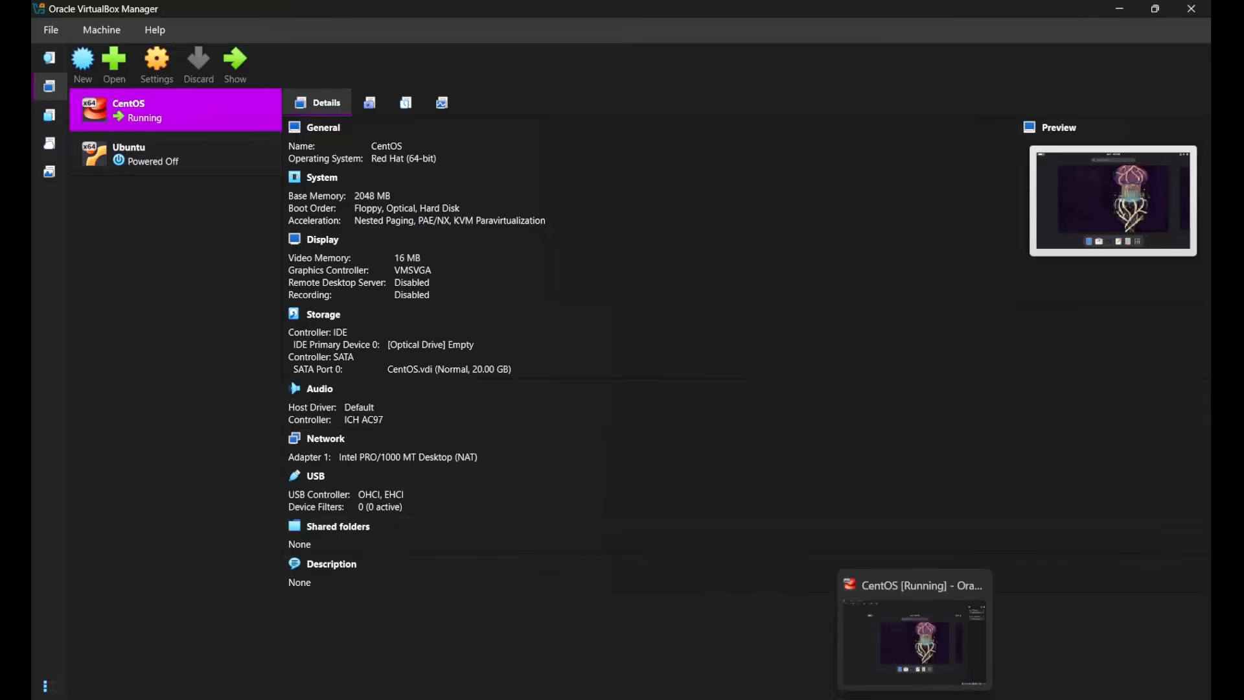
Examine PuTTY's host name, port and connection type options, and switch to the running CentOS virtual machine.
left_click(882, 697)
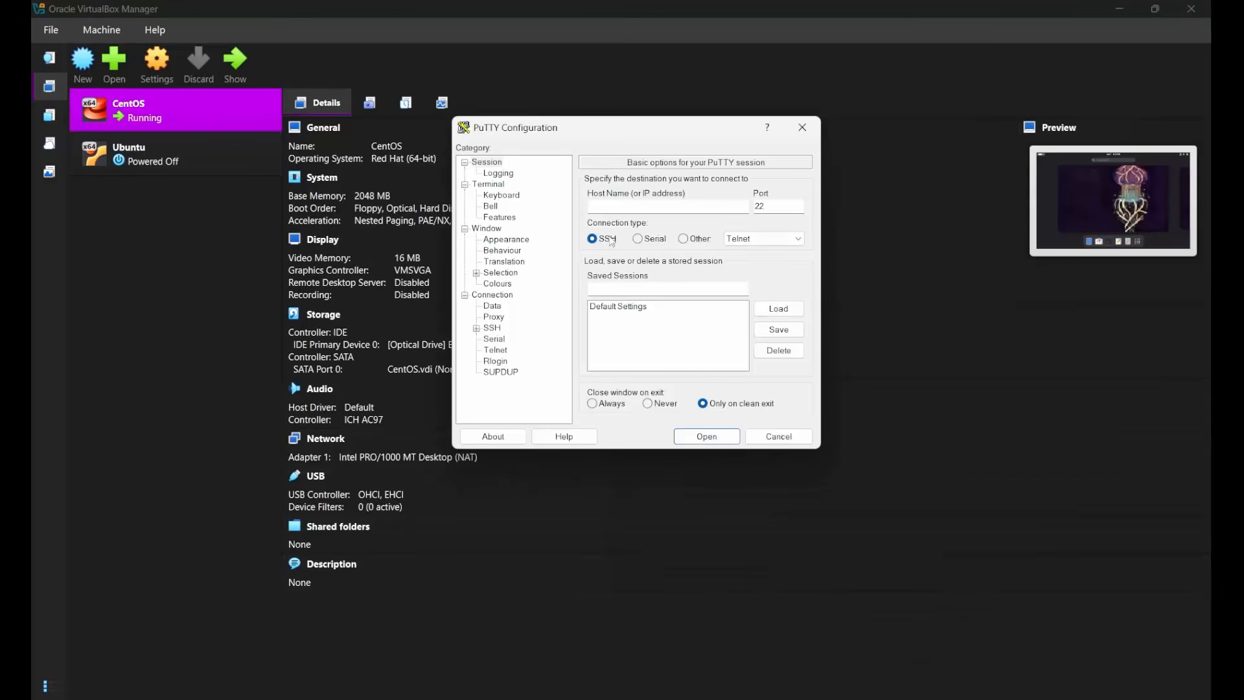
left_click(613, 206)
mouse_move(915, 698)
left_click(916, 655)
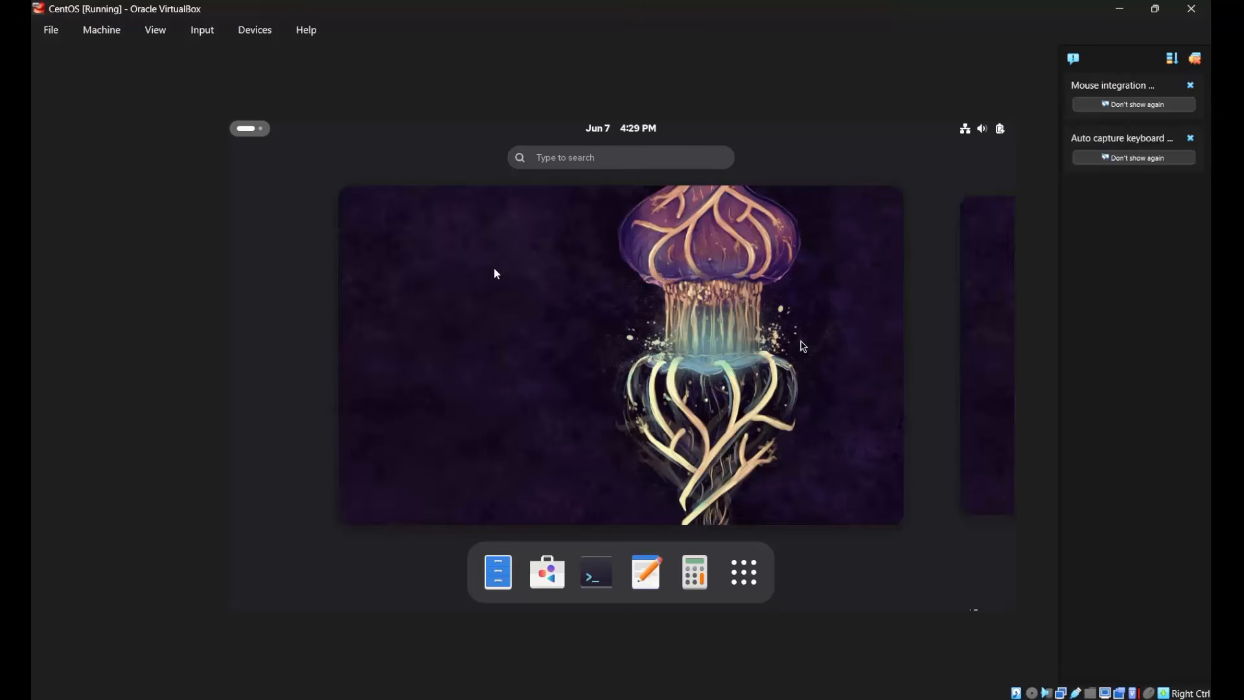
Set the CentOS virtual machine's network adapter to be attached to Bridged Adapter in its network settings.
left_click(266, 33)
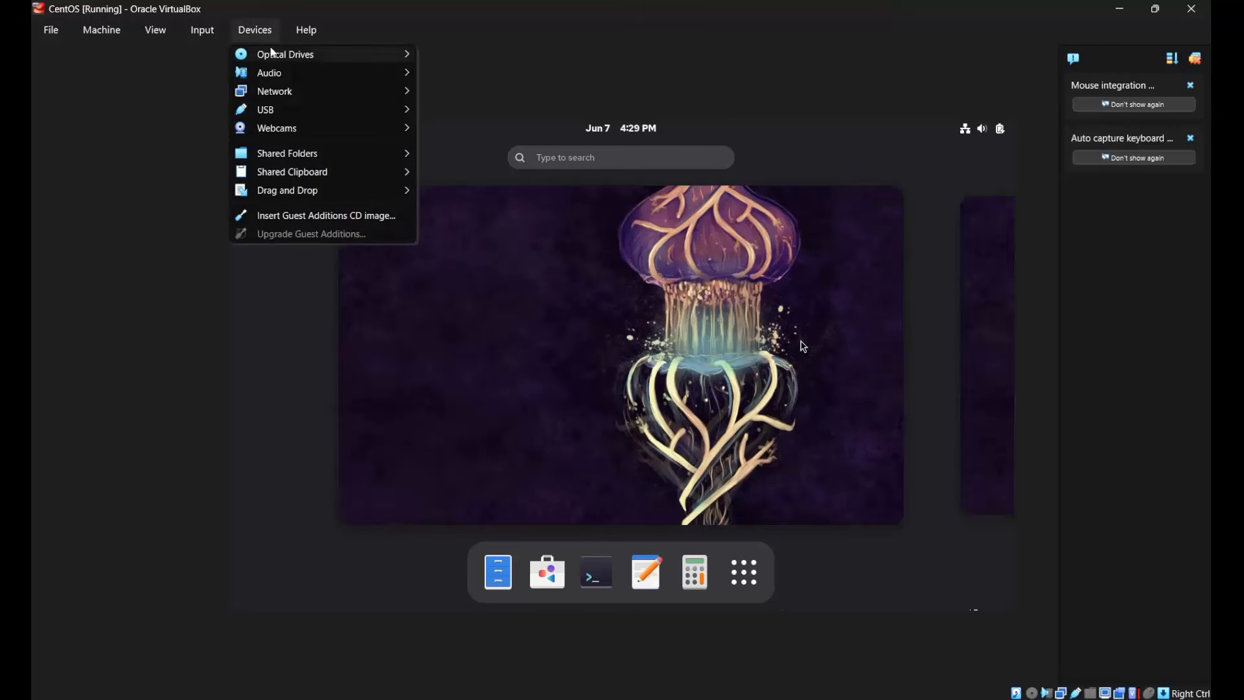
mouse_move(282, 92)
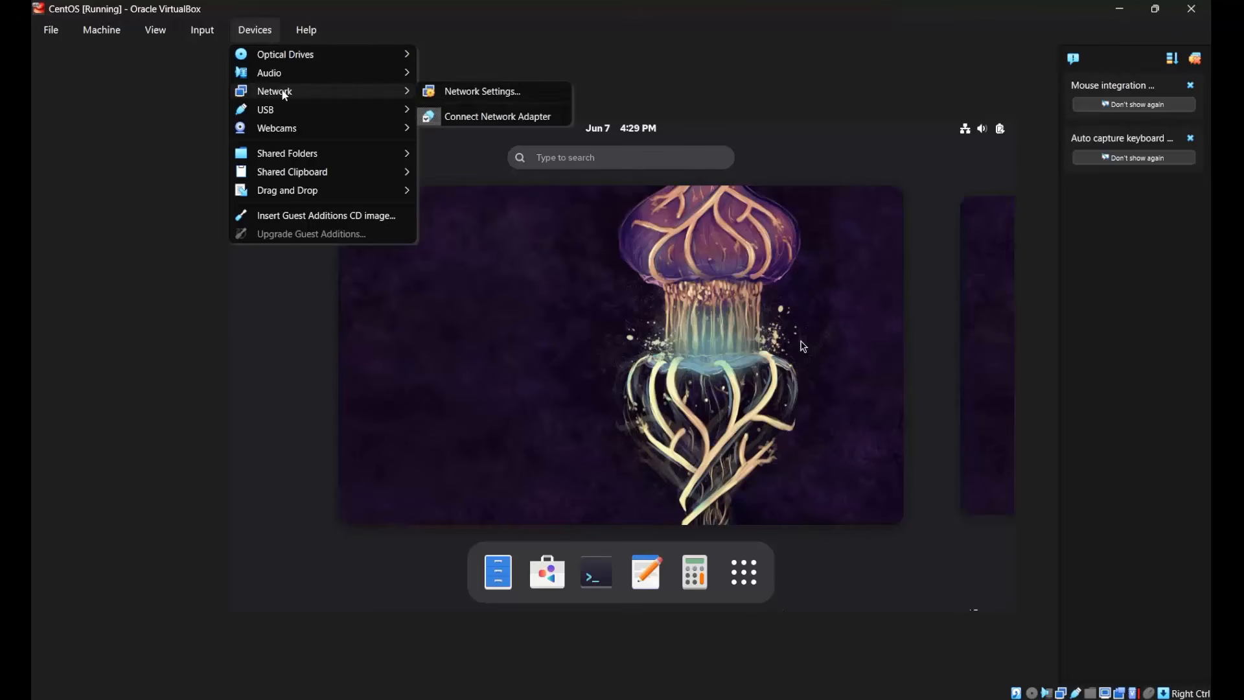
left_click(472, 102)
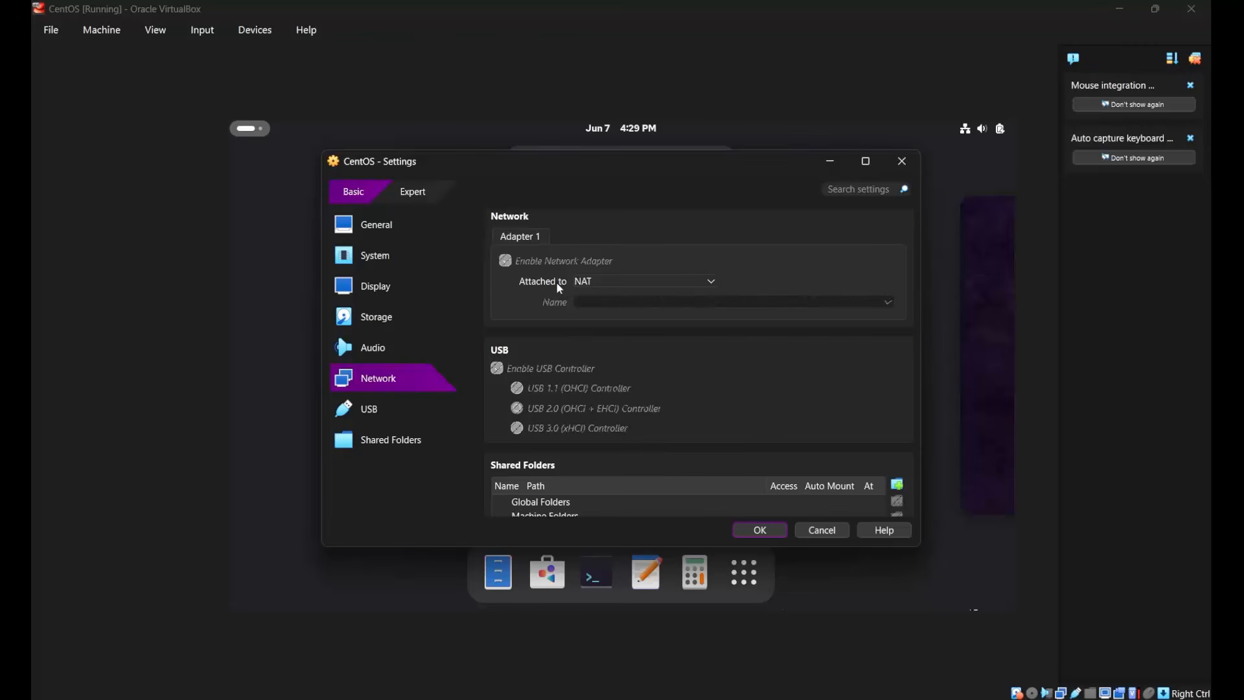
left_click(616, 280)
left_click(621, 310)
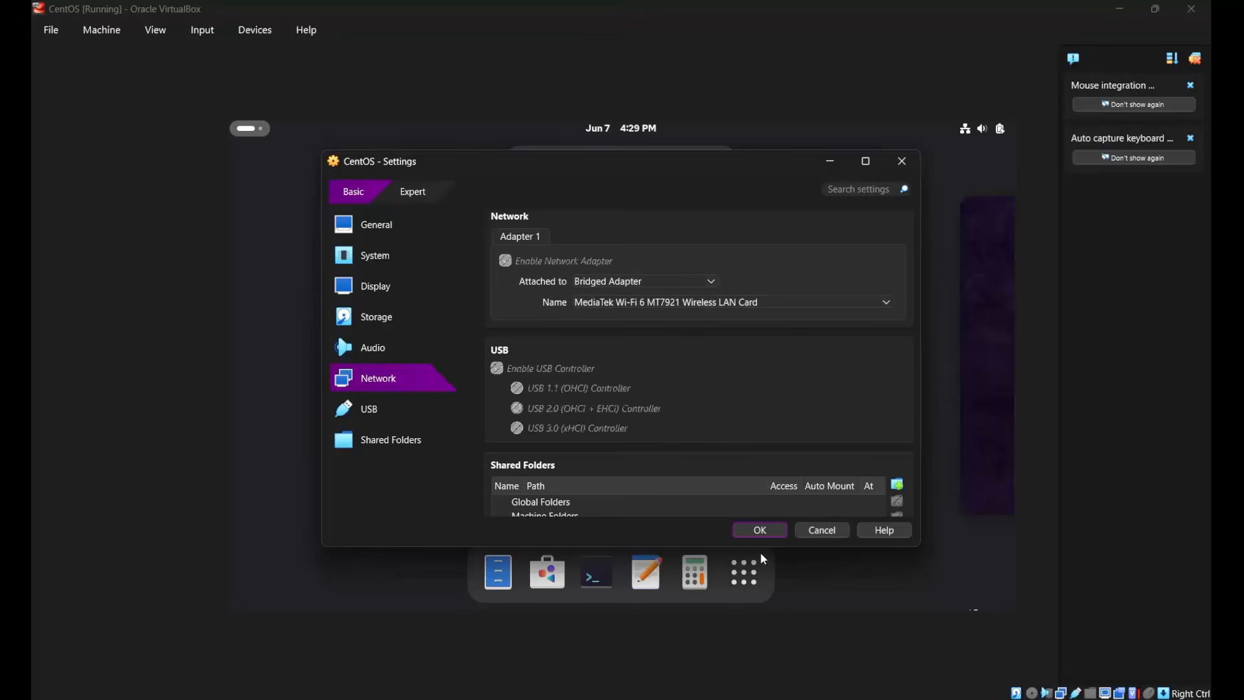
left_click(760, 531)
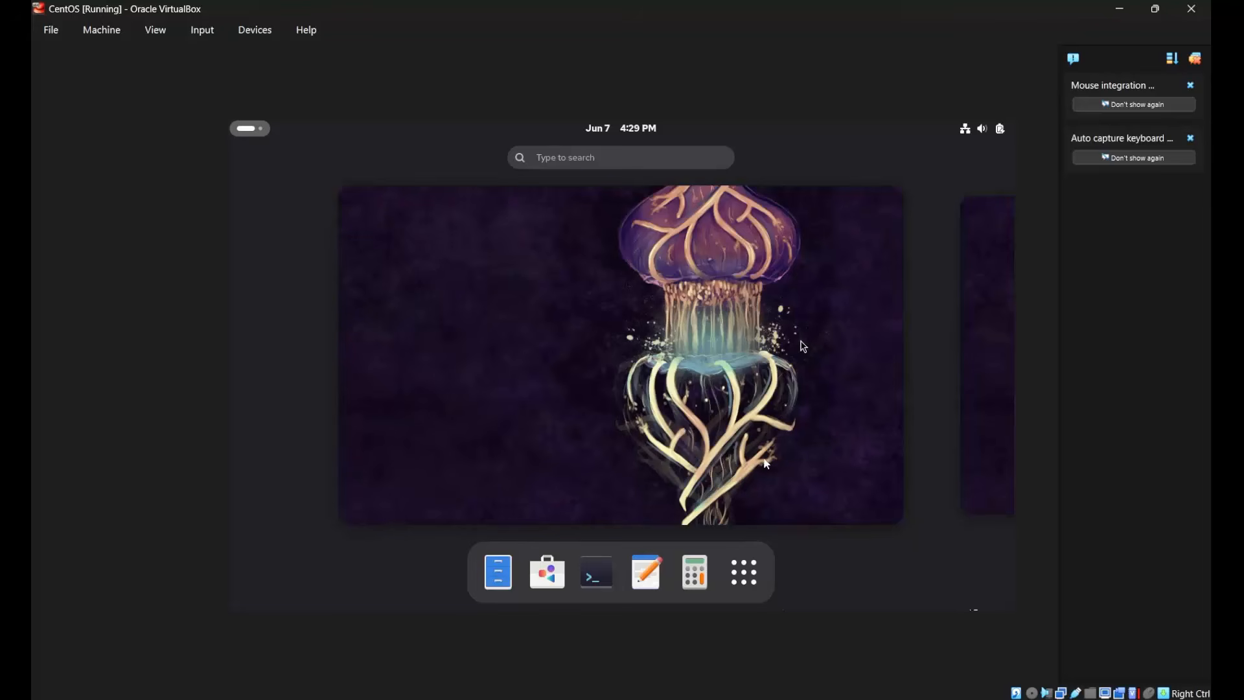
Open a terminal in CentOS and restart the machine with the reboot command.
left_click(584, 591)
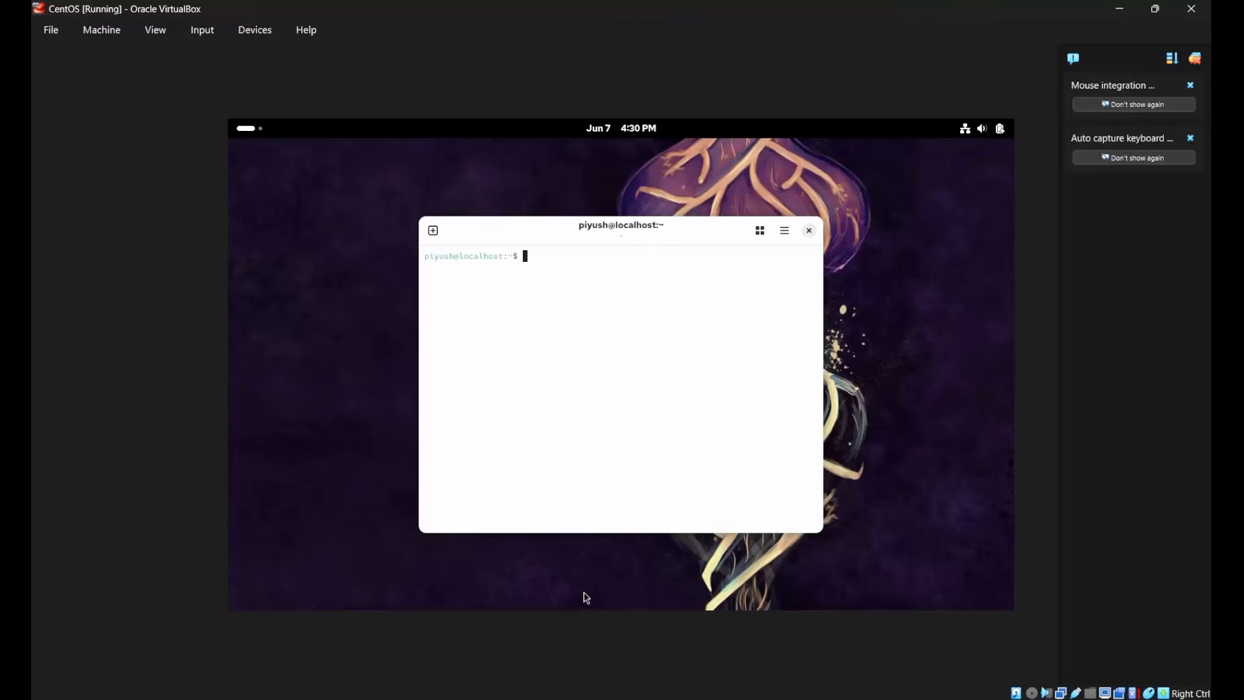
type("reboot")
key("Return")
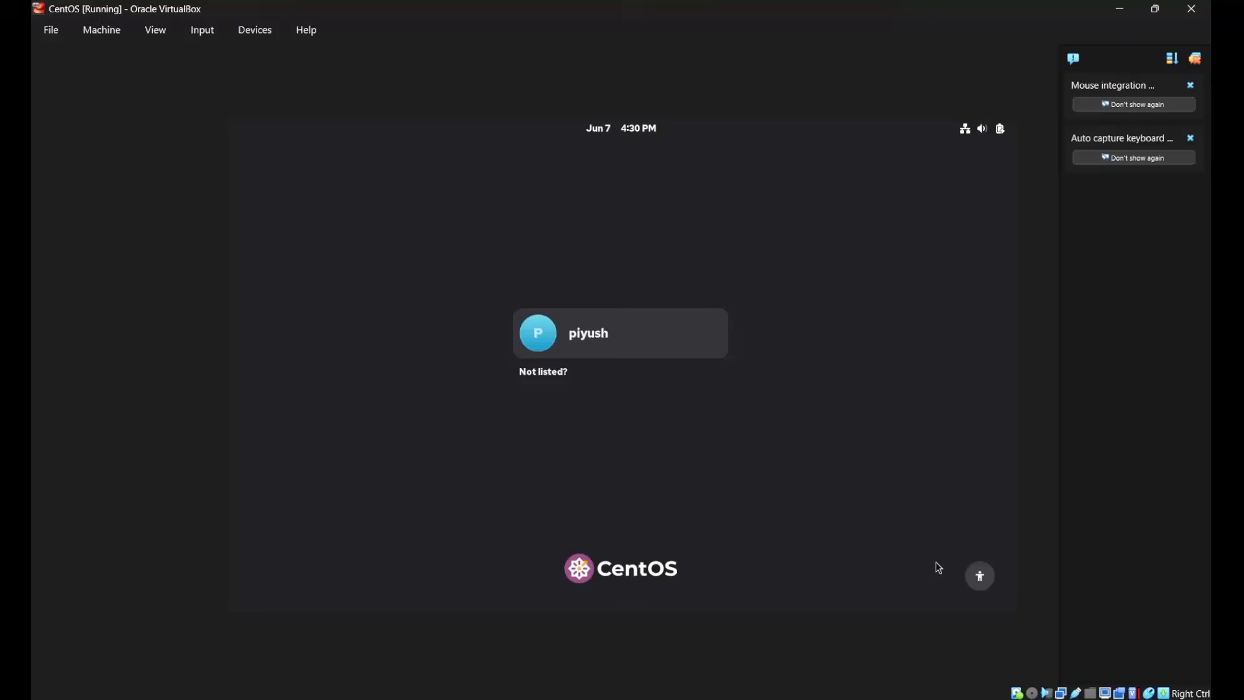
Log in to the listed CentOS account by entering the account password.
left_click(620, 324)
type("1234")
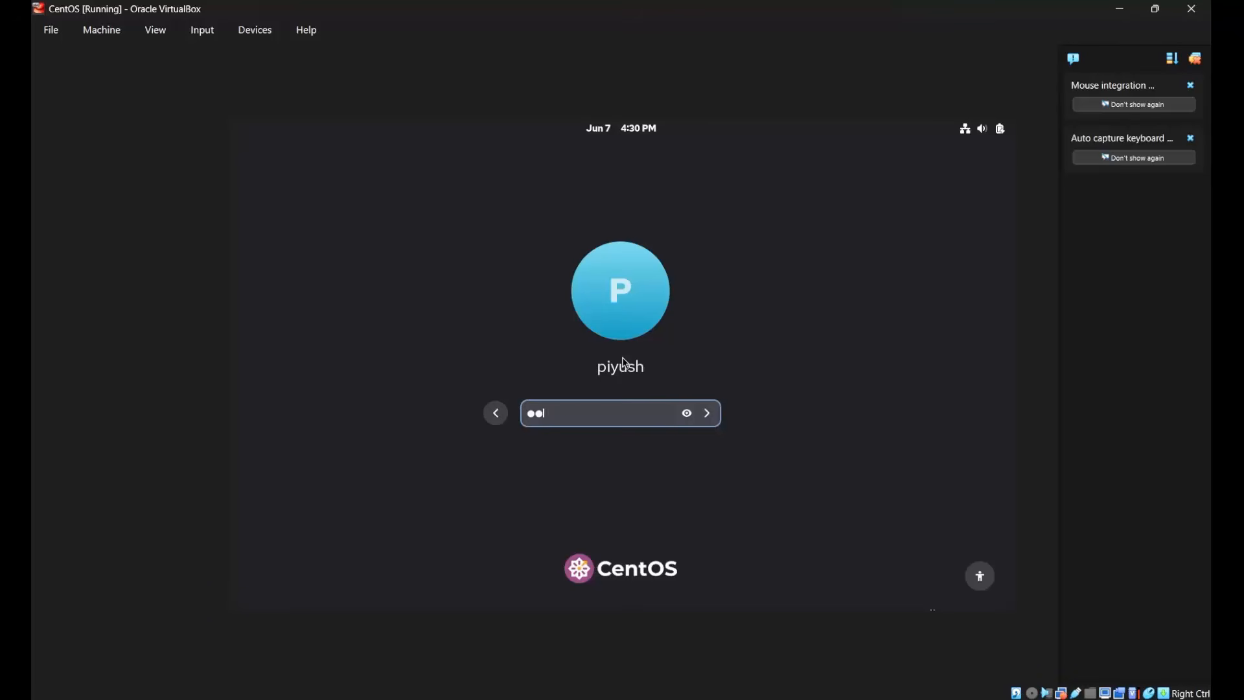
key("Return")
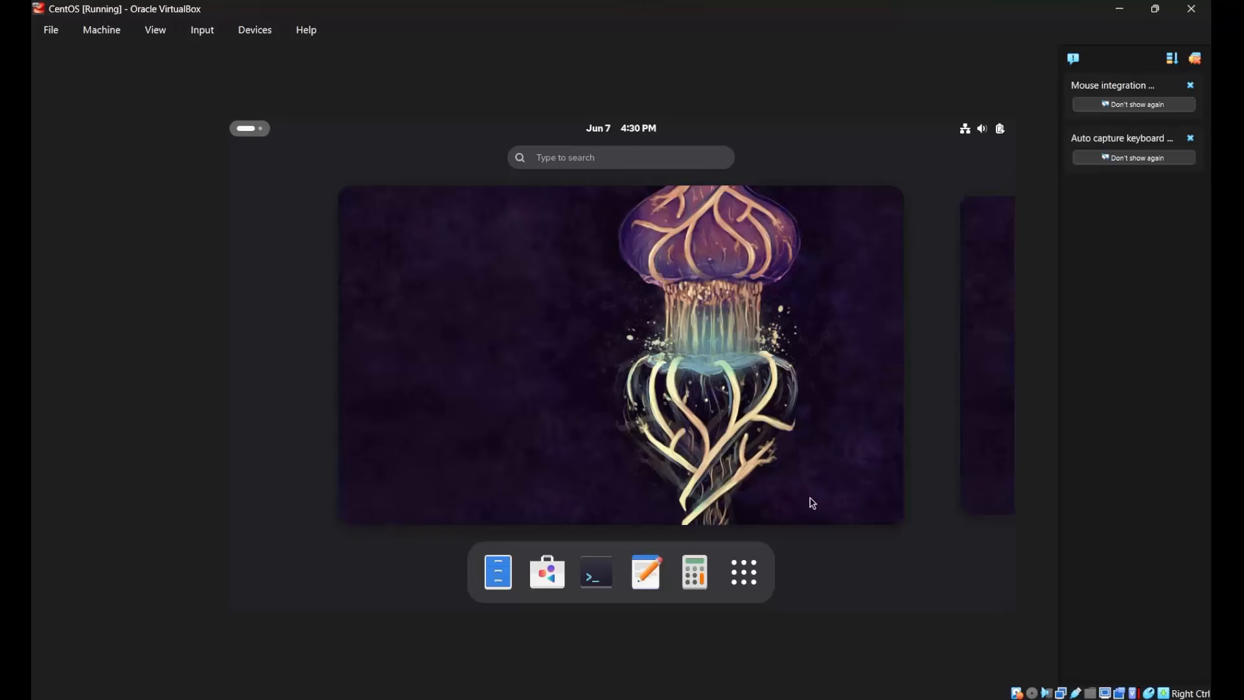
Run ifconfig in a new CentOS terminal and examine the inet address of the enp0s3 adapter.
left_click(596, 573)
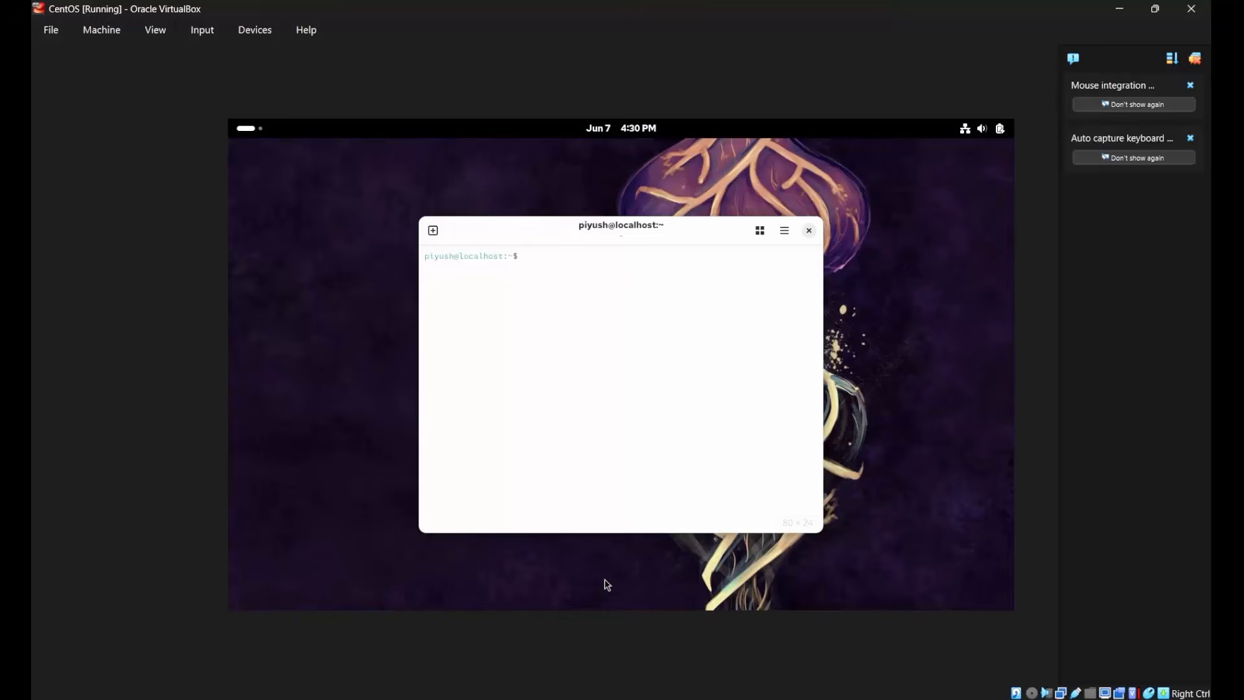
type("ifconfig")
key("Return")
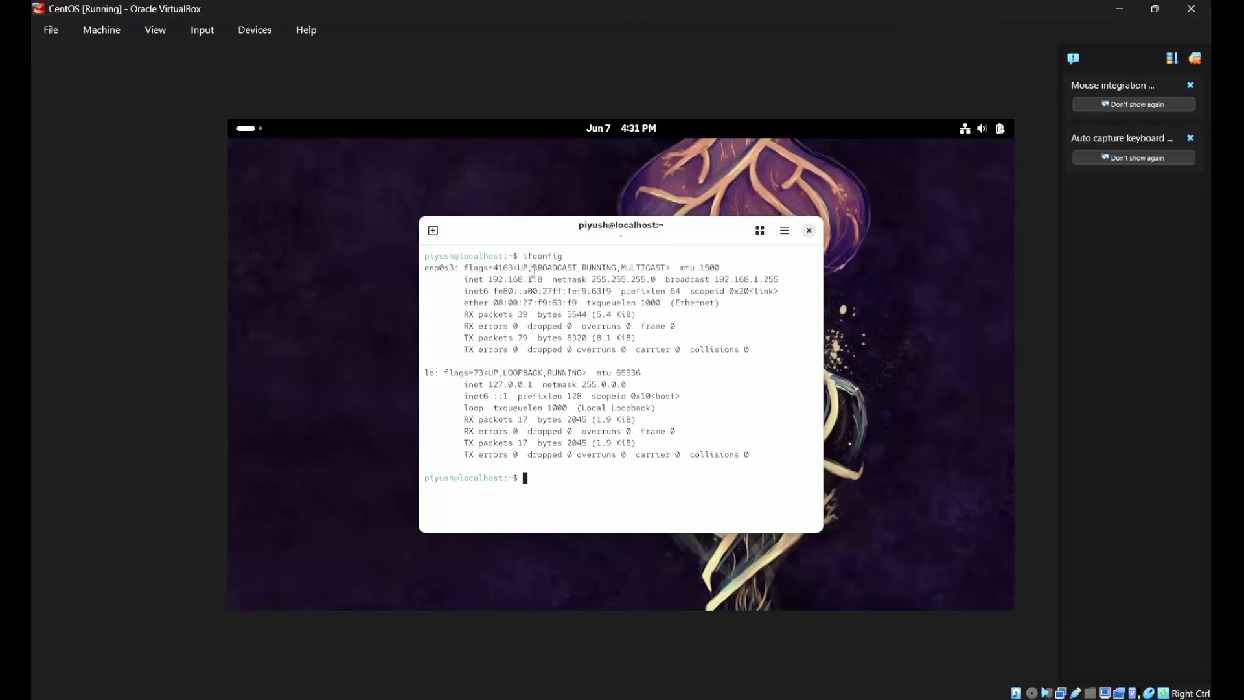
left_click_drag(533, 268, 666, 275)
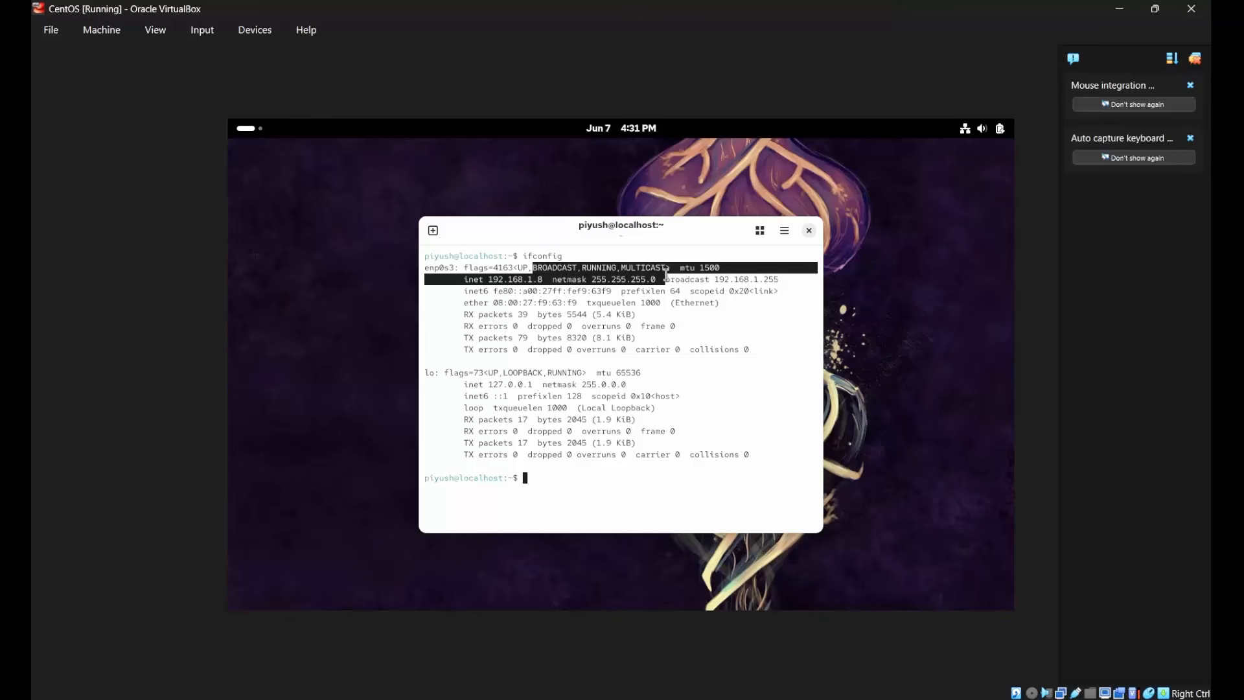
left_click(452, 290)
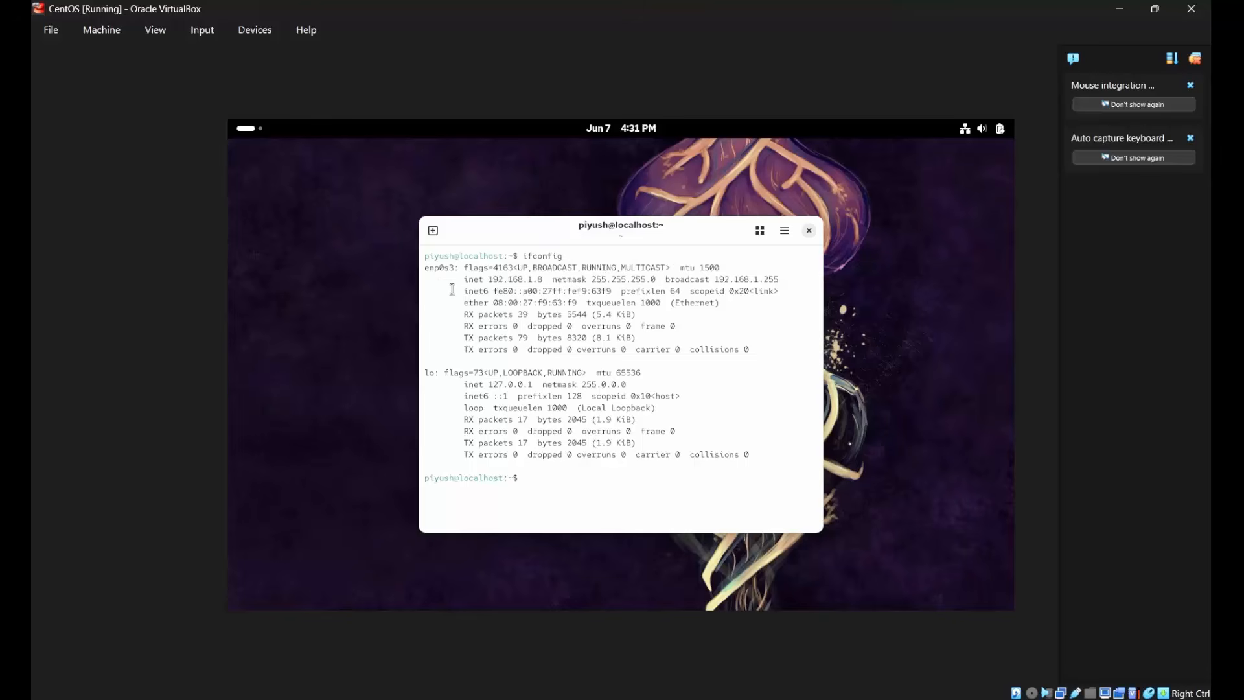
left_click_drag(487, 280, 547, 277)
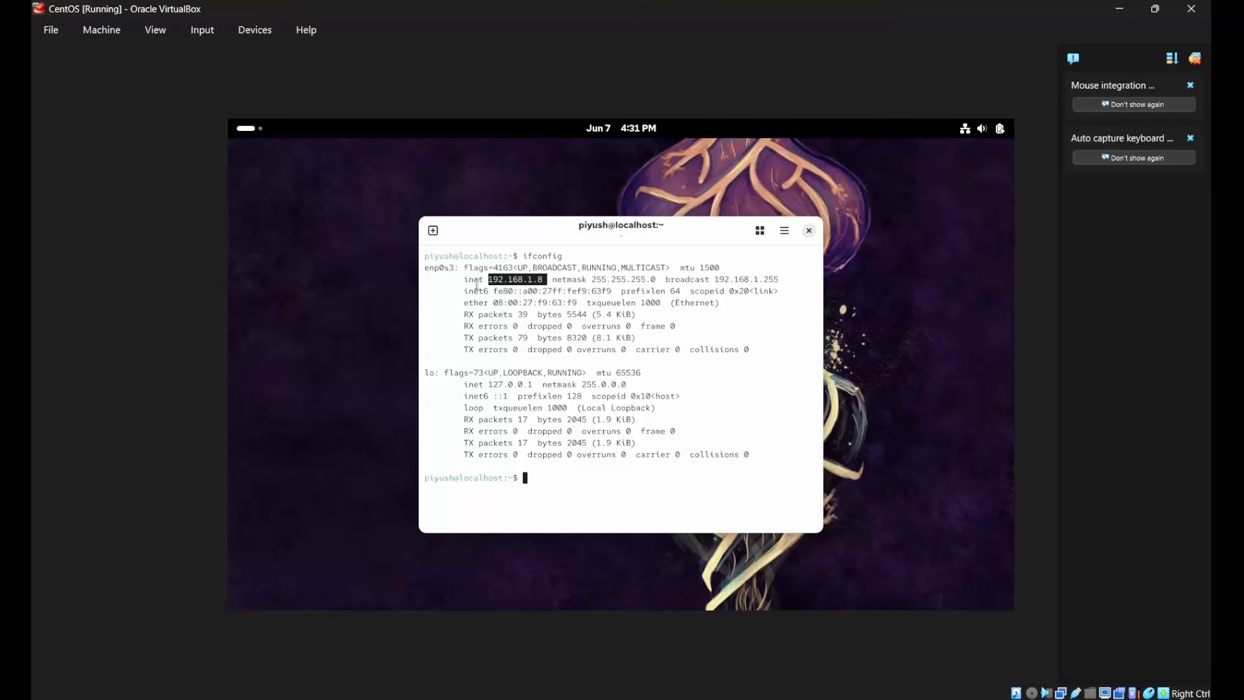
left_click(428, 323)
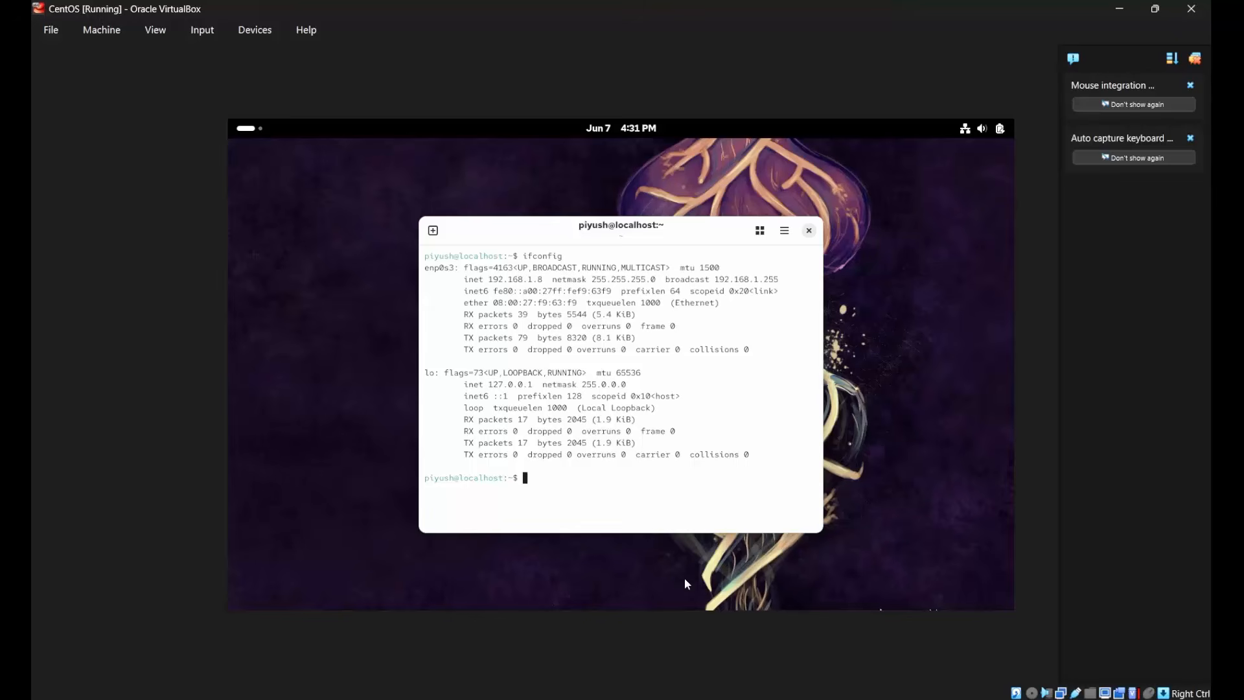
Switch to PuTTY, open an SSH connection to 192.168.1.8 on port 22, and accept the server's host key.
left_click(849, 692)
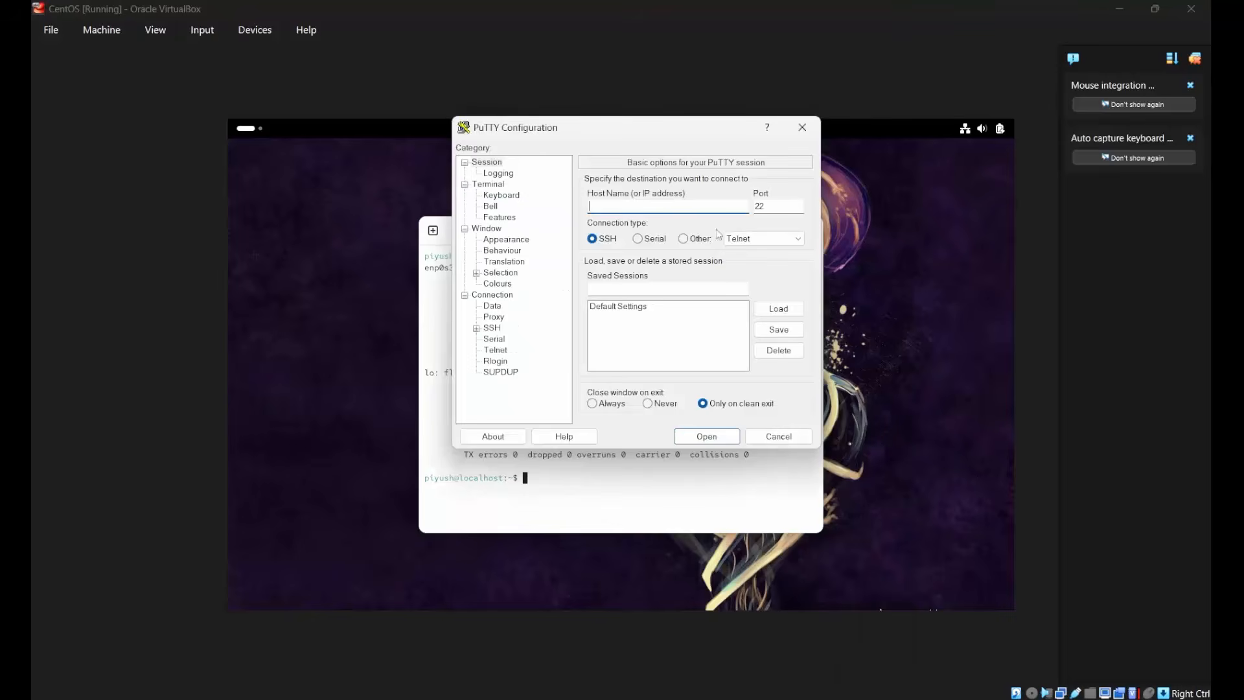
left_click_drag(655, 131, 895, 165)
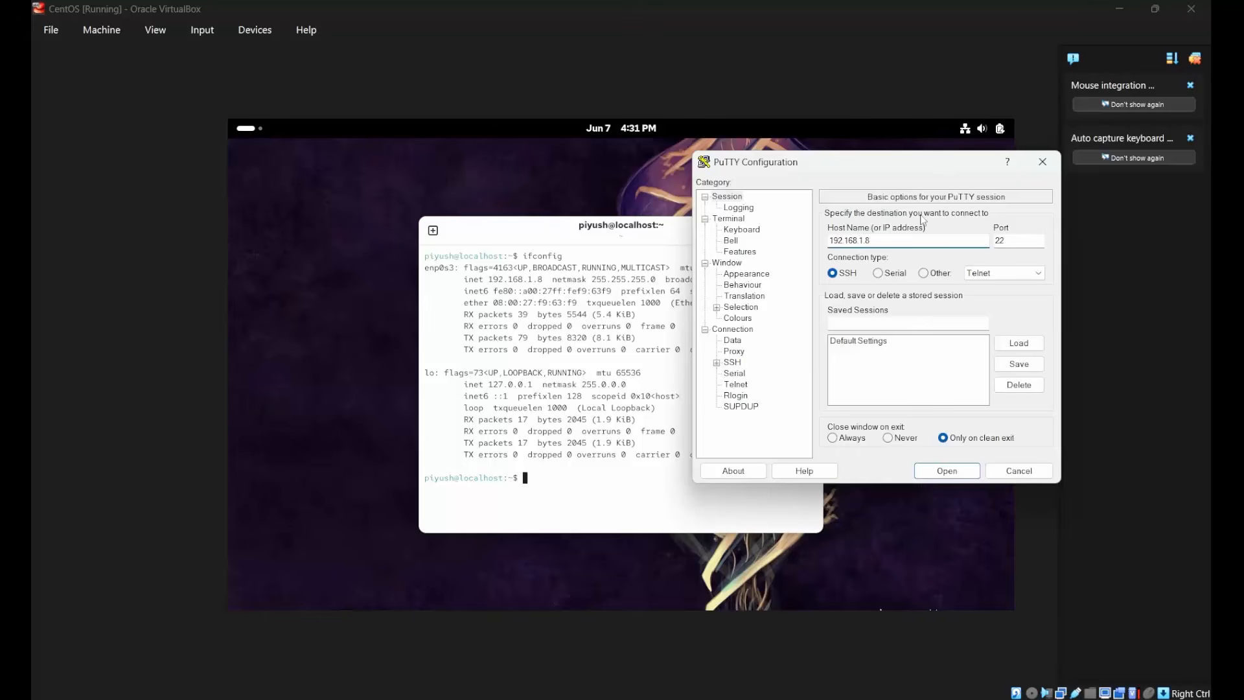
left_click(947, 468)
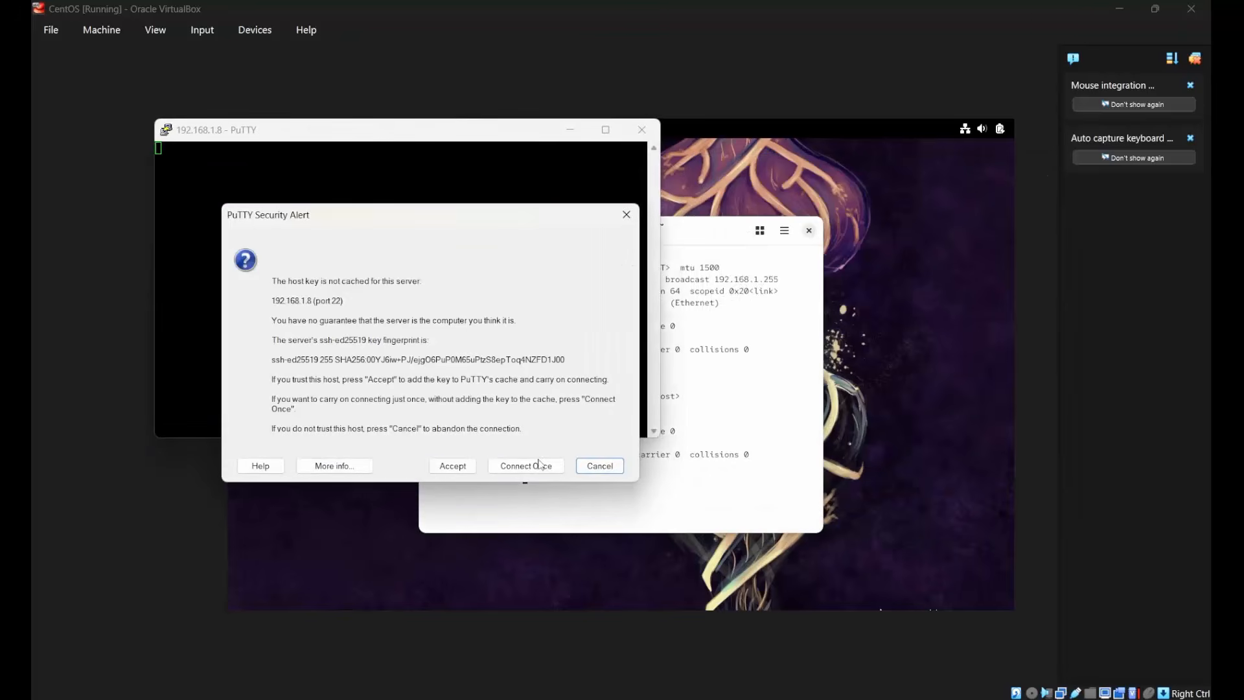
left_click(454, 468)
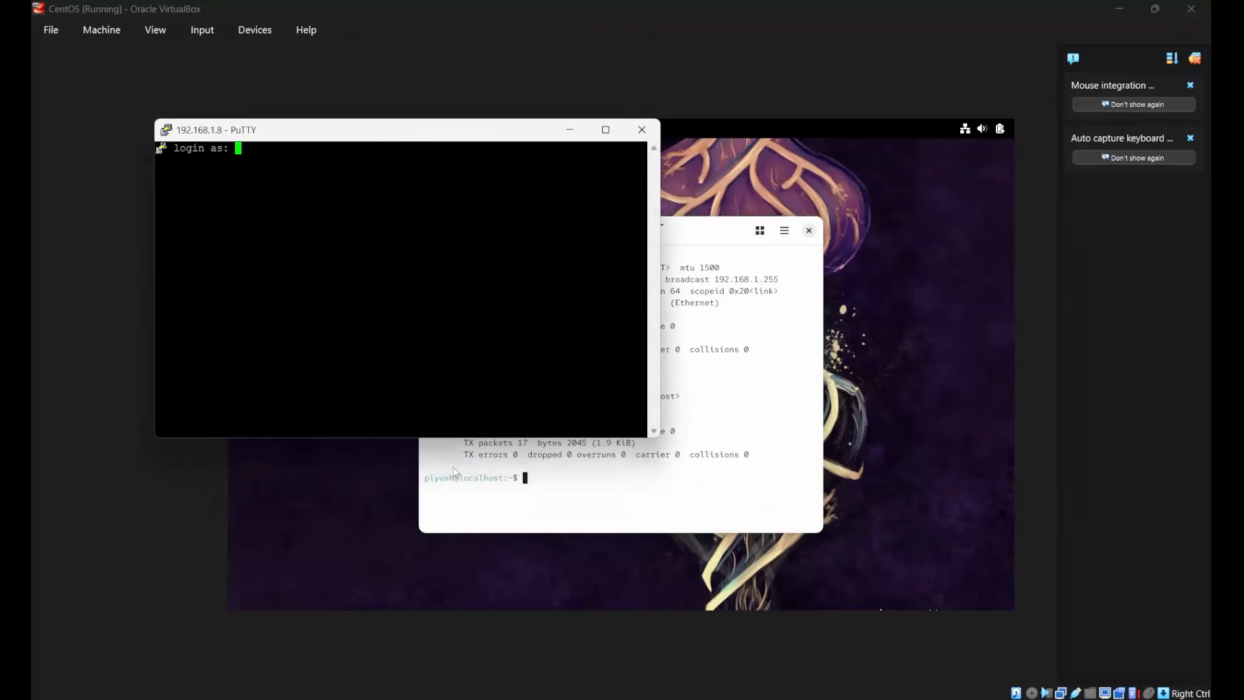
Log in to the SSH session with the account's user name and password, and maximize the PuTTY terminal window.
type("piyush")
key("Return")
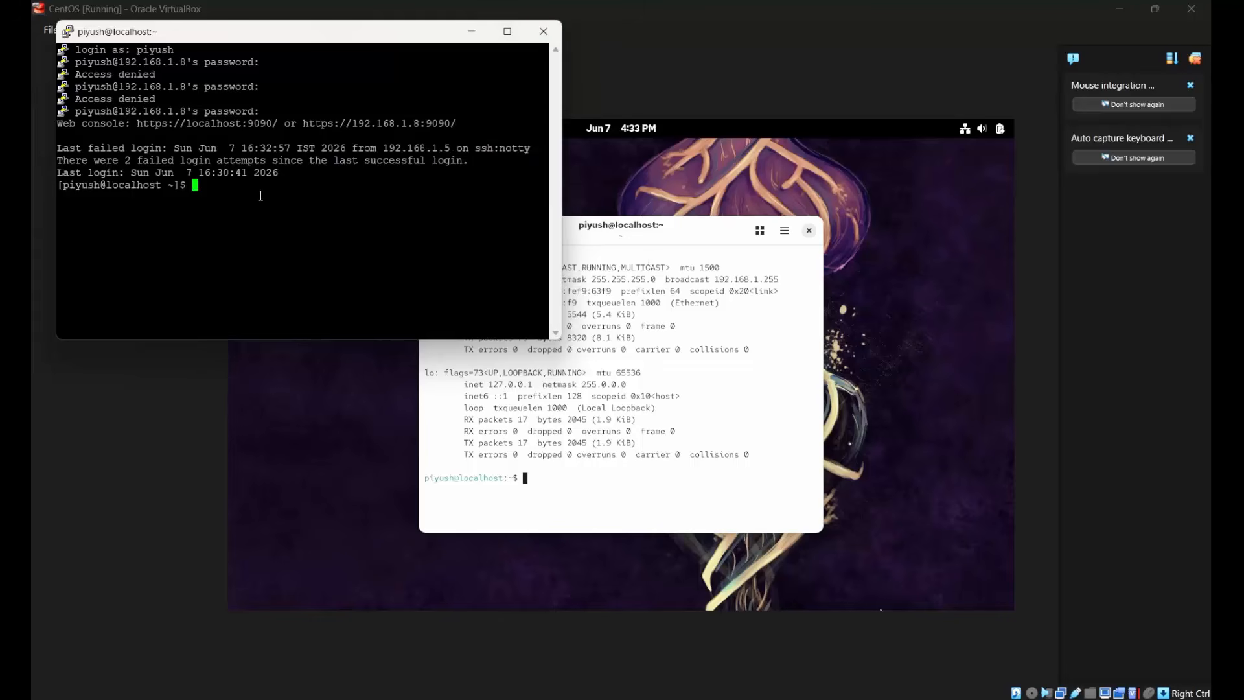
left_click(507, 31)
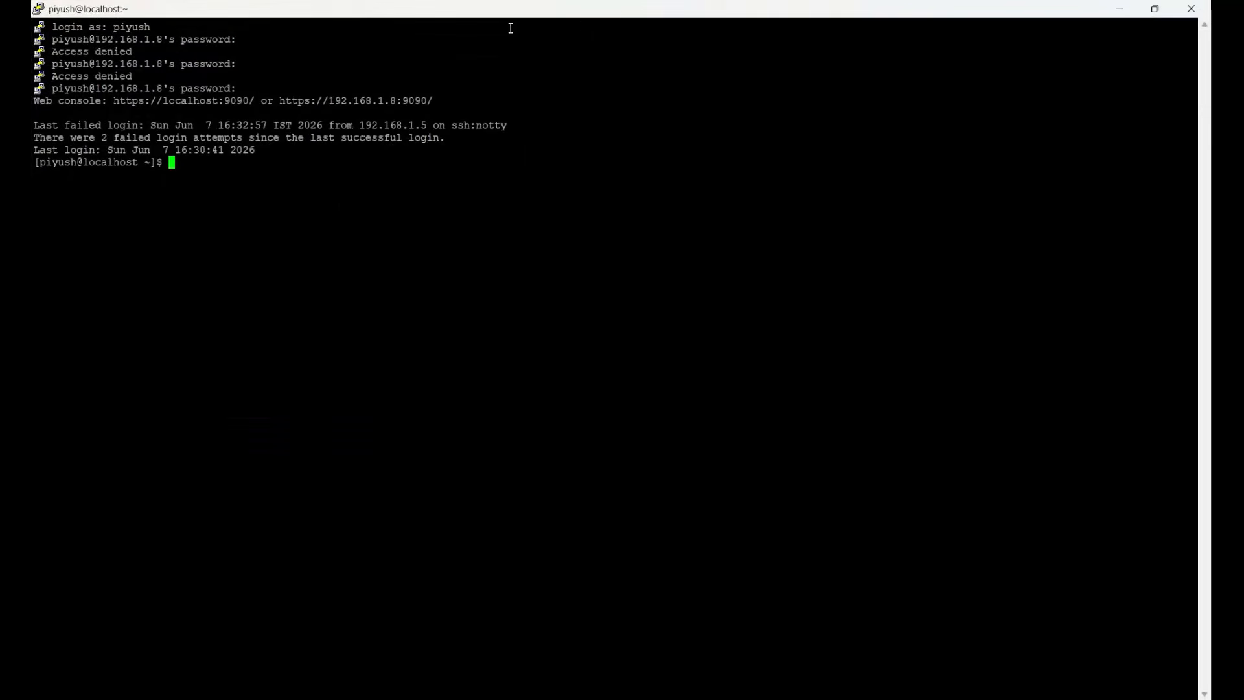
Change the PuTTY terminal font to Courier New Bold at size 20 and apply it to the running session.
right_click(568, 13)
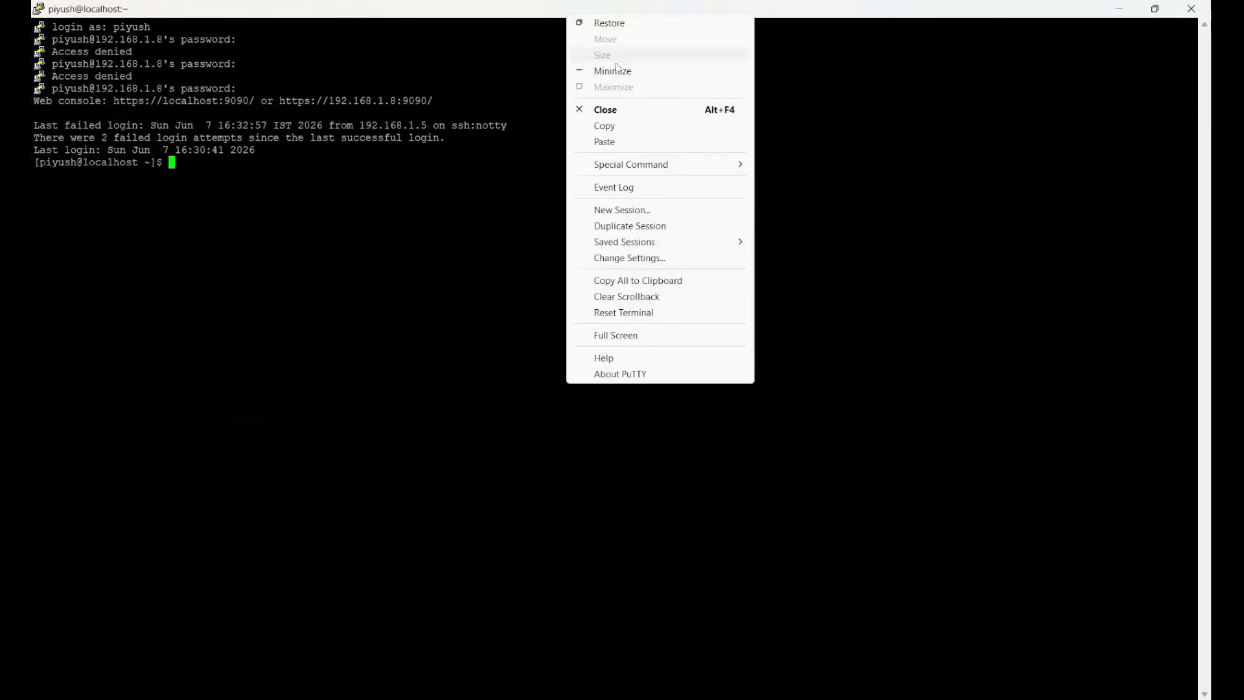
left_click(609, 258)
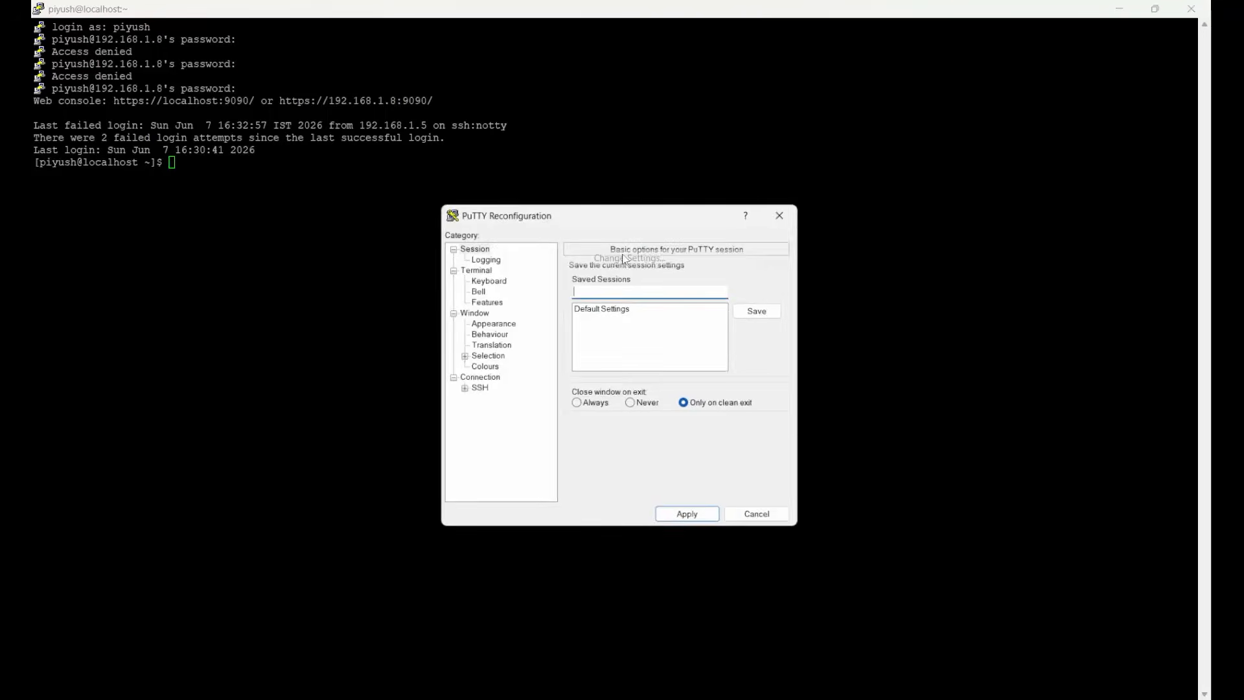
left_click(493, 326)
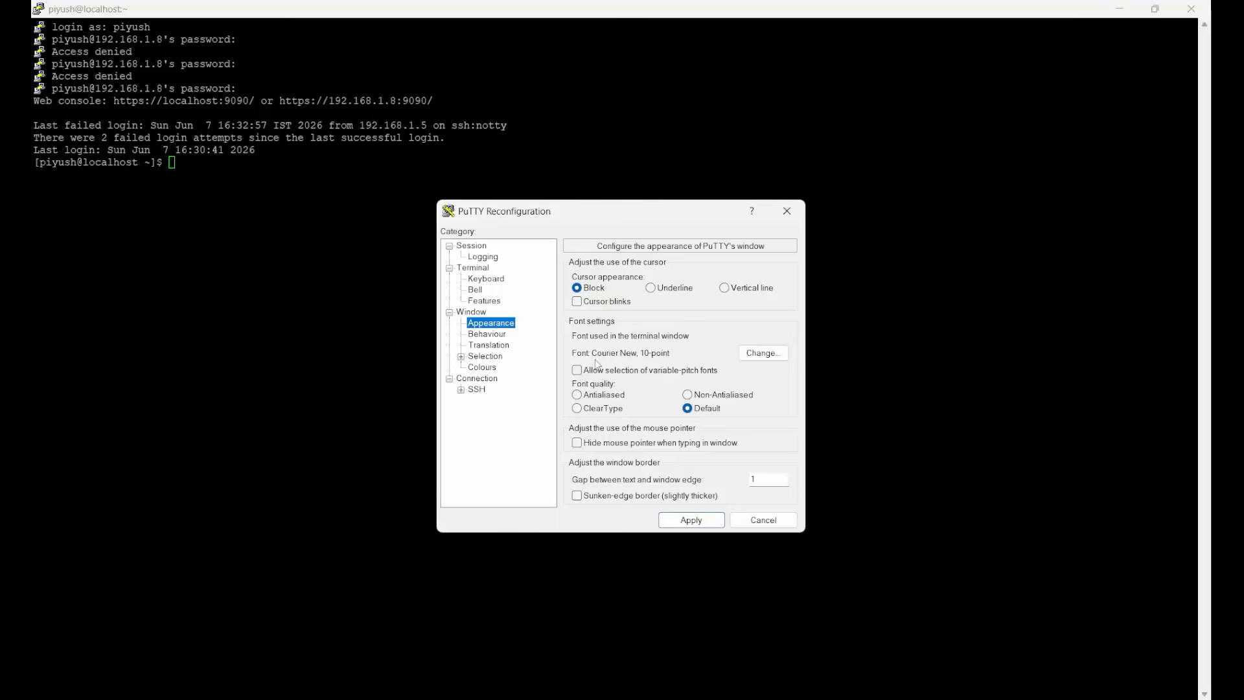
left_click(761, 354)
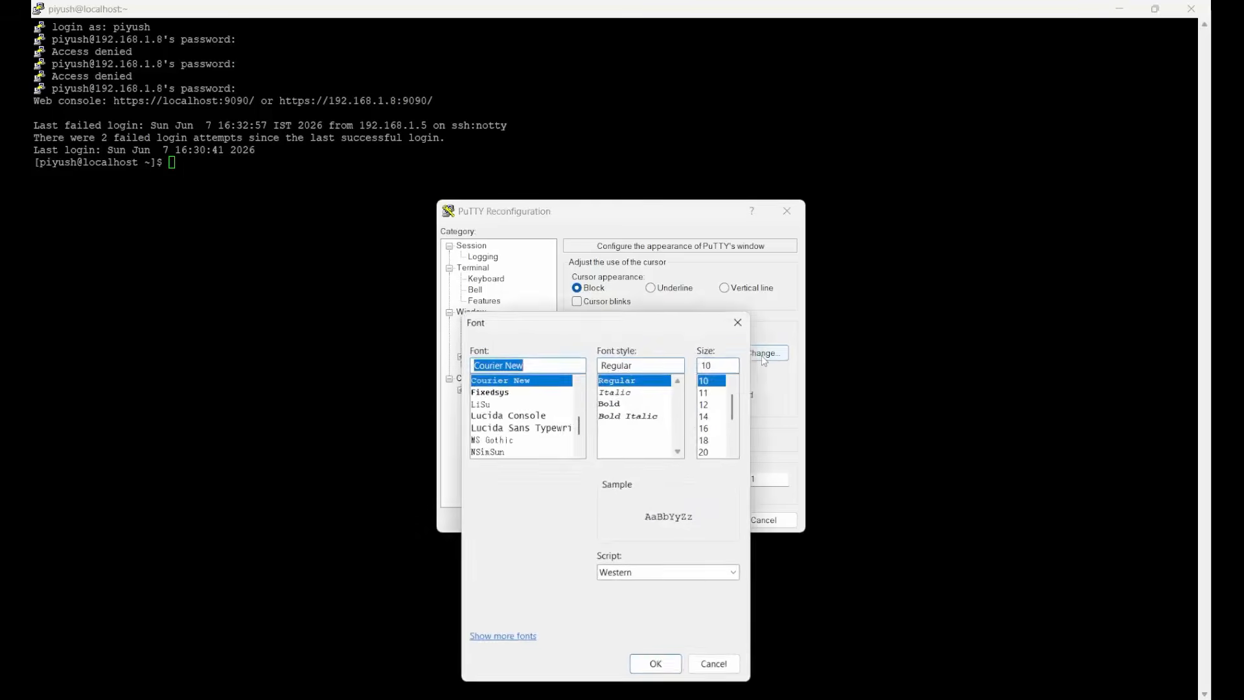
left_click(711, 452)
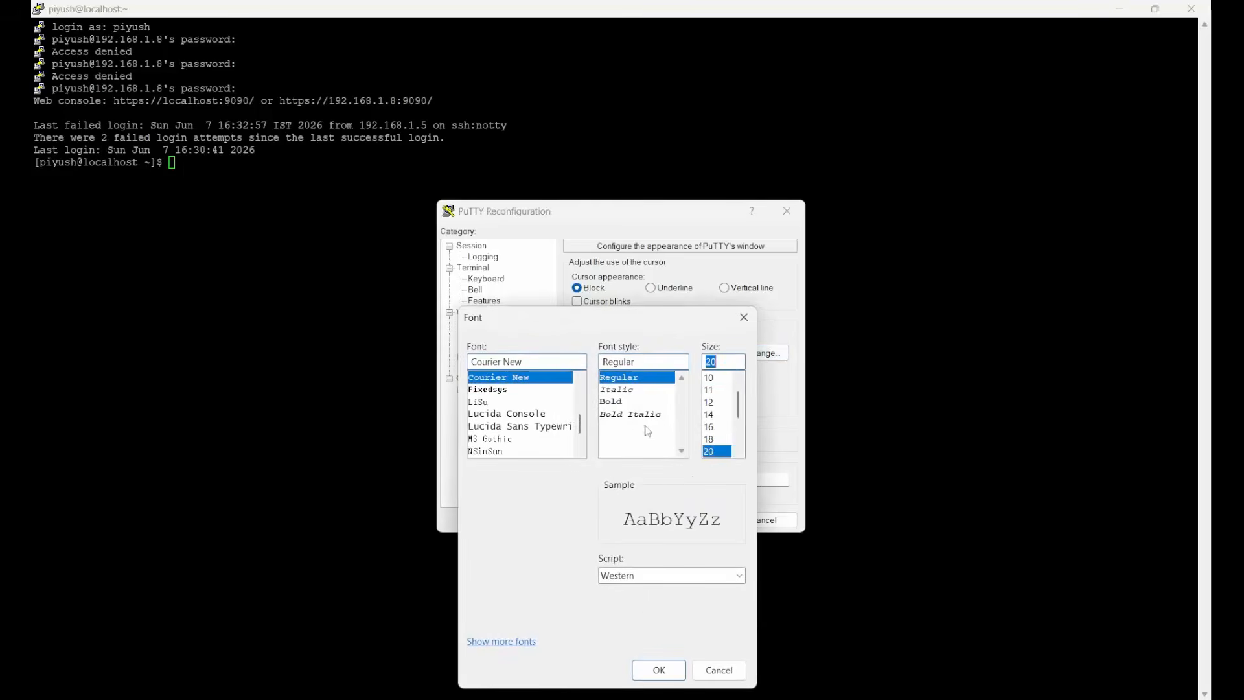
left_click(615, 402)
left_click(659, 671)
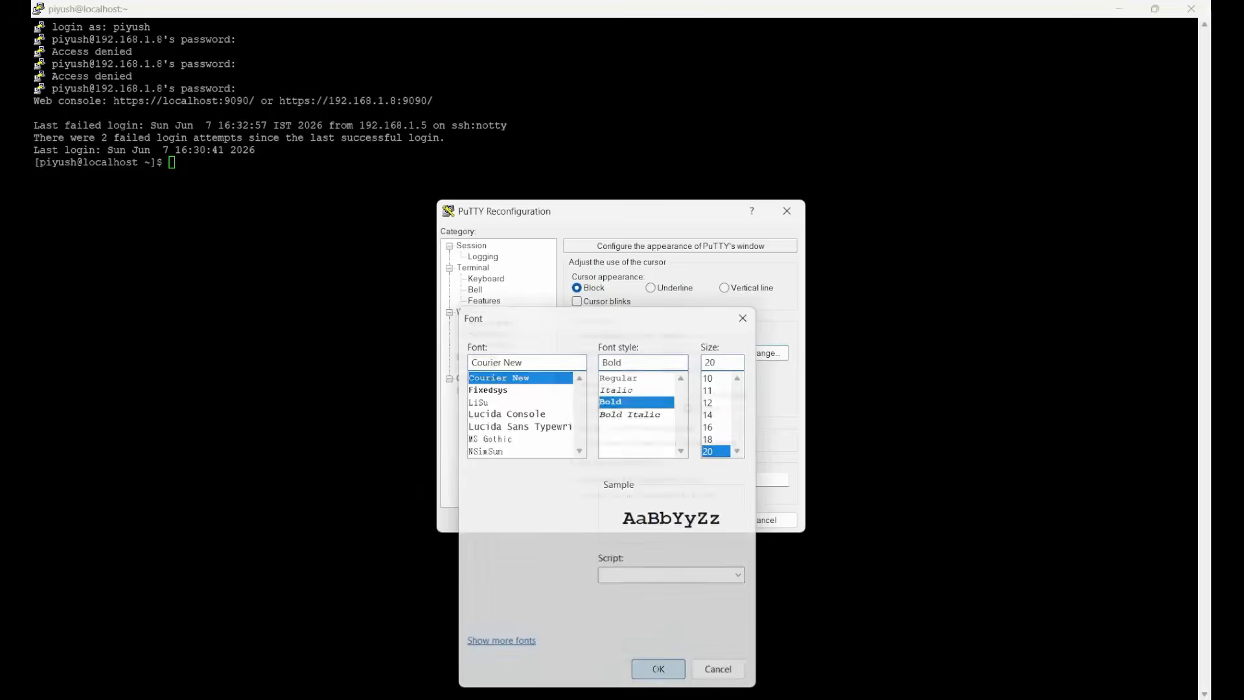
left_click(684, 524)
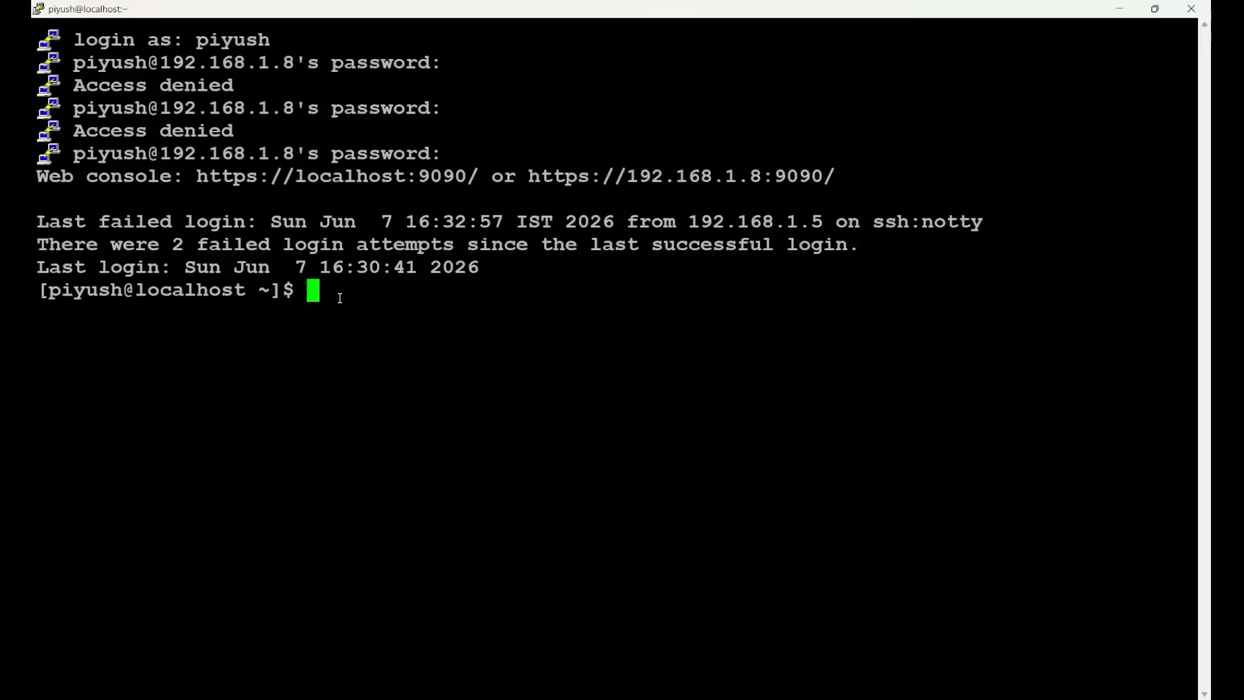
Run ls and pwd in the PuTTY session, examining the home folder listing and the current directory path.
type("ls")
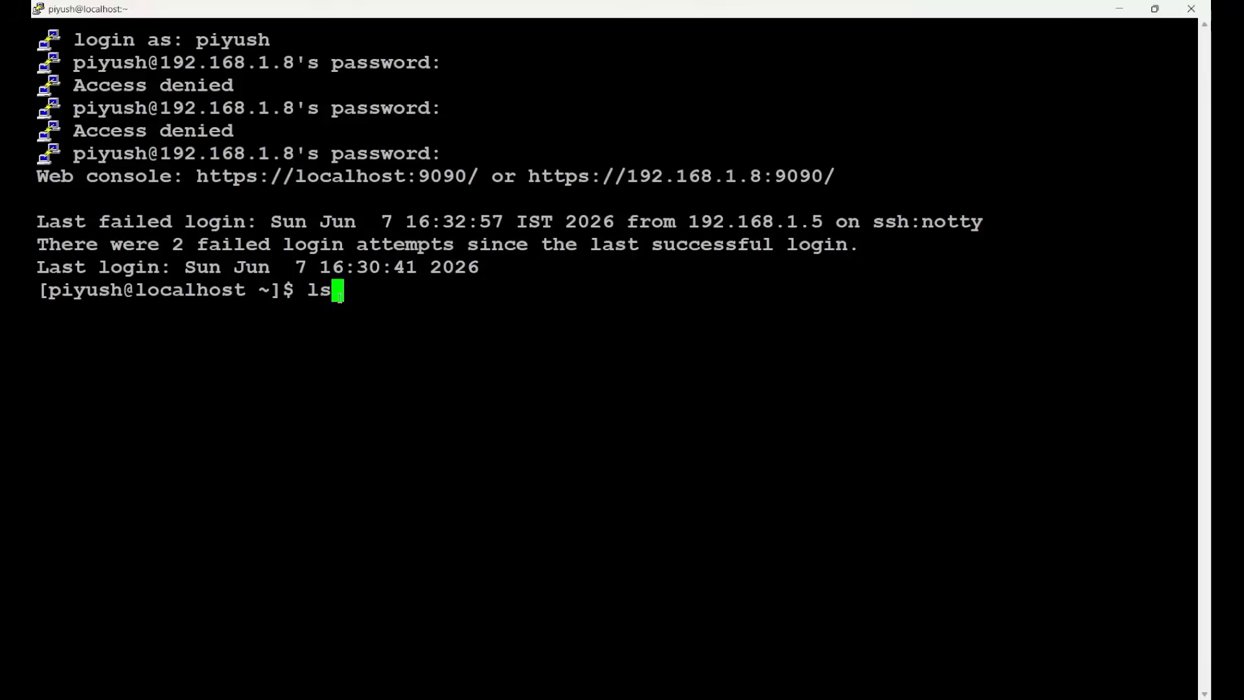
key("Return")
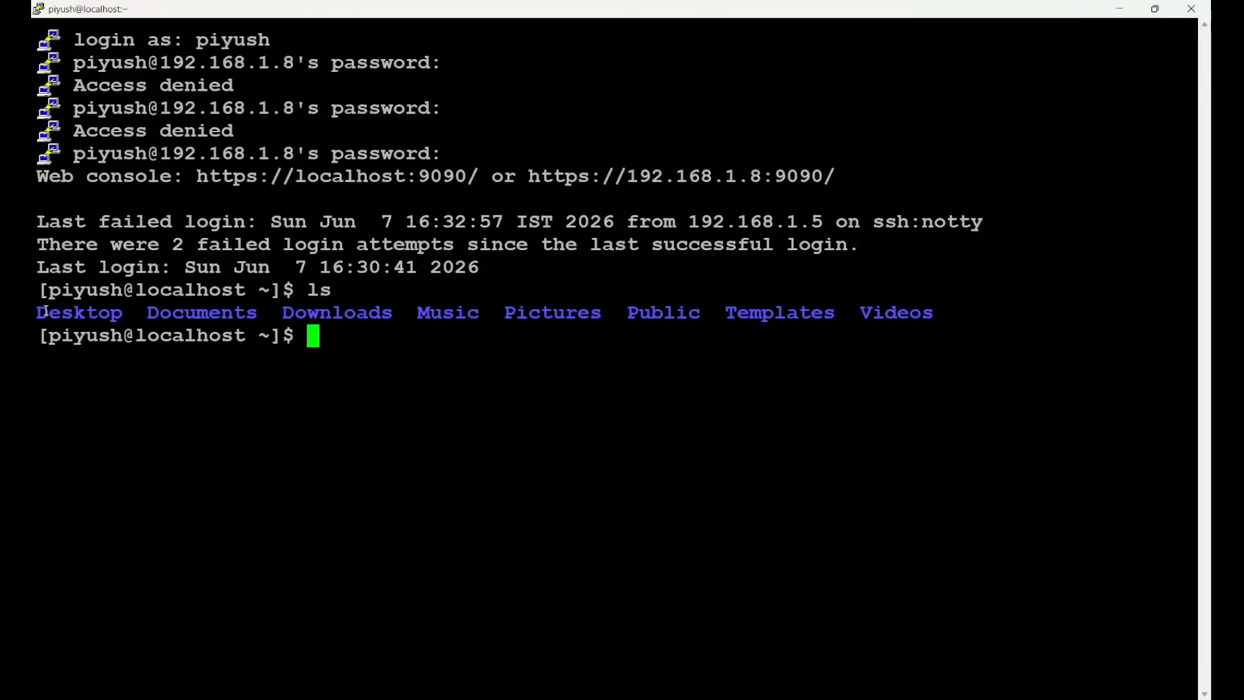
left_click_drag(40, 312, 1189, 337)
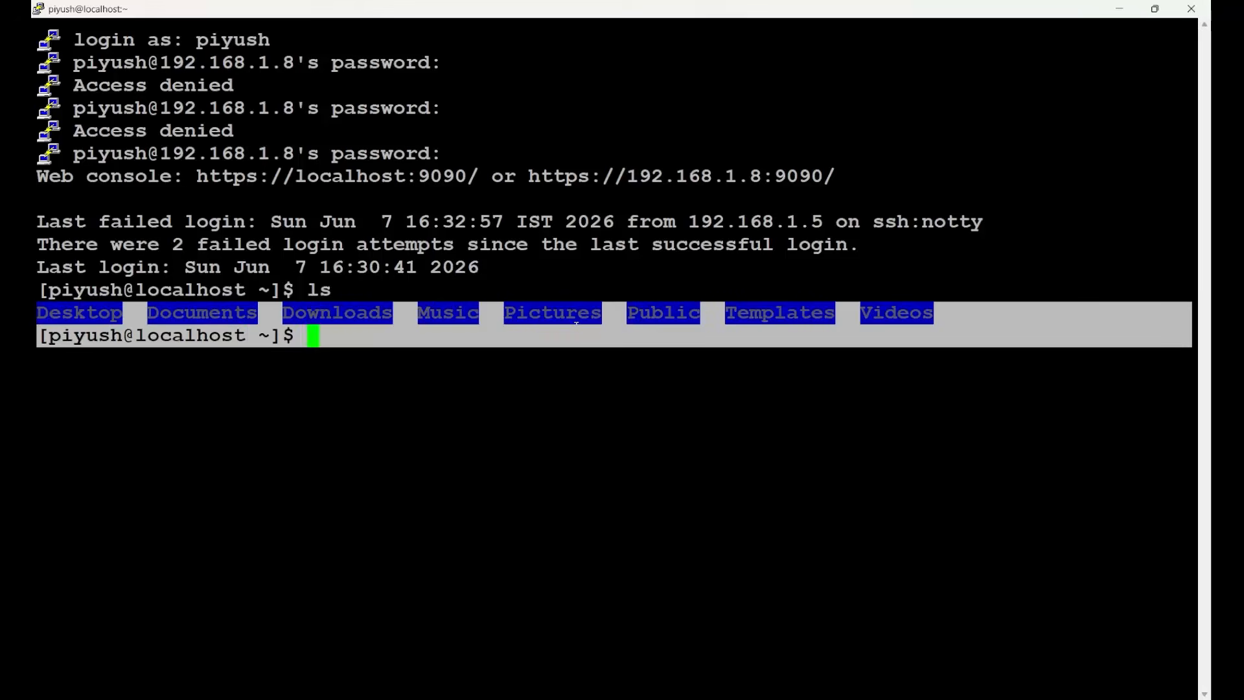
left_click(546, 350)
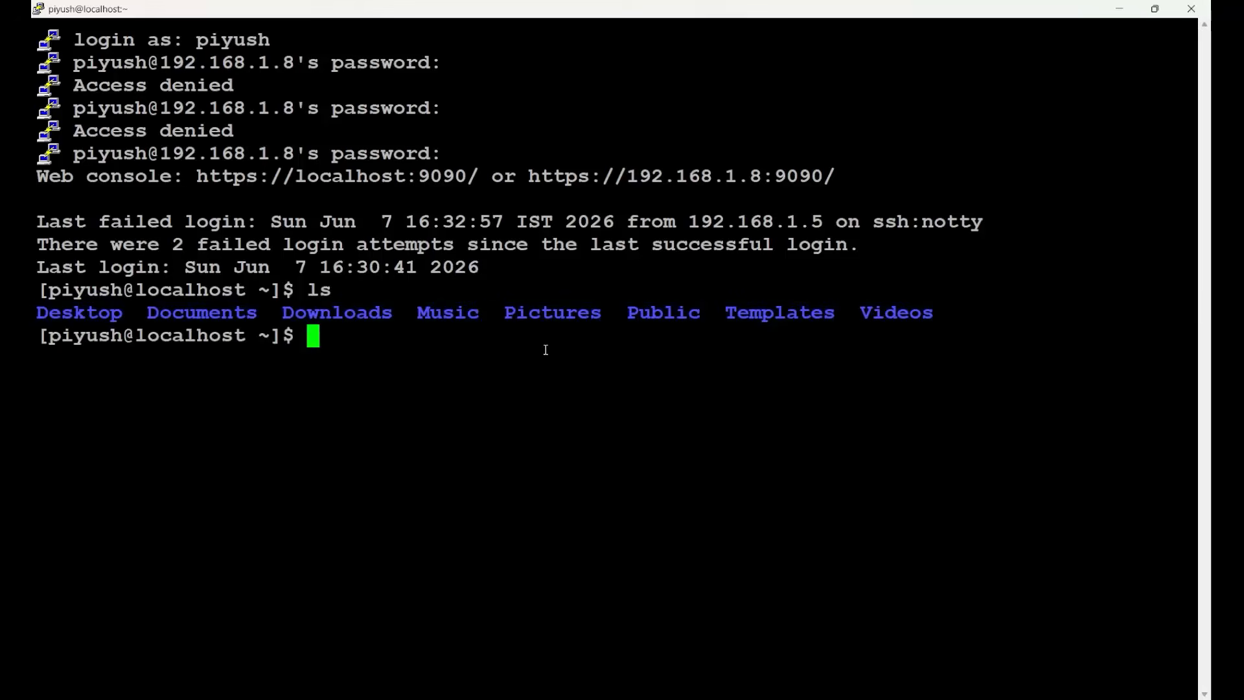
type("pwd")
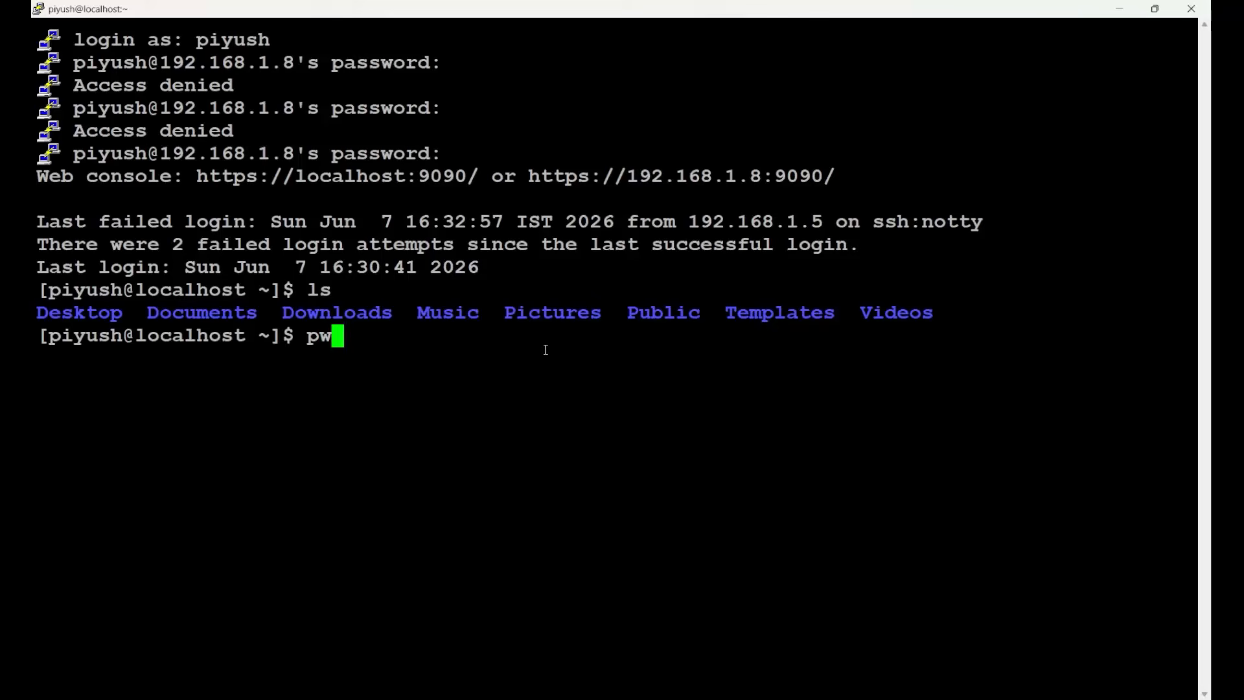
key("Return")
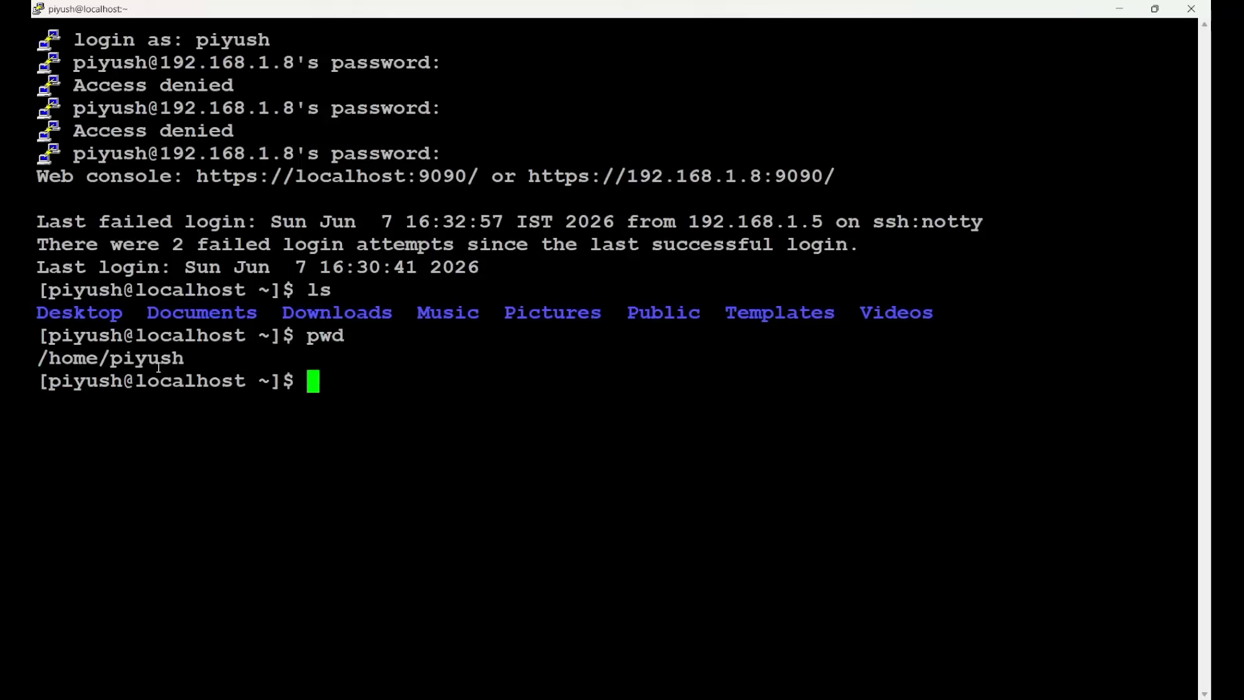
triple_click(65, 355)
left_click(216, 352)
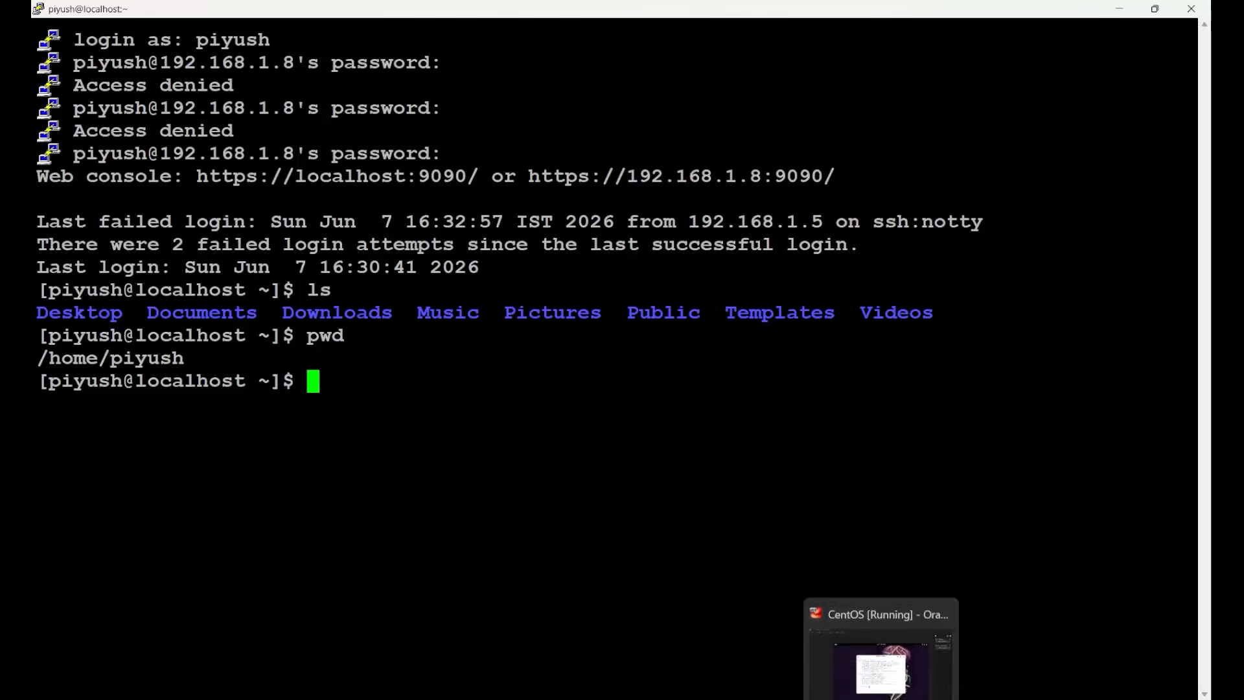
Switch to the CentOS virtual machine and run ls and pwd in its terminal to compare the output with the SSH session.
left_click(890, 663)
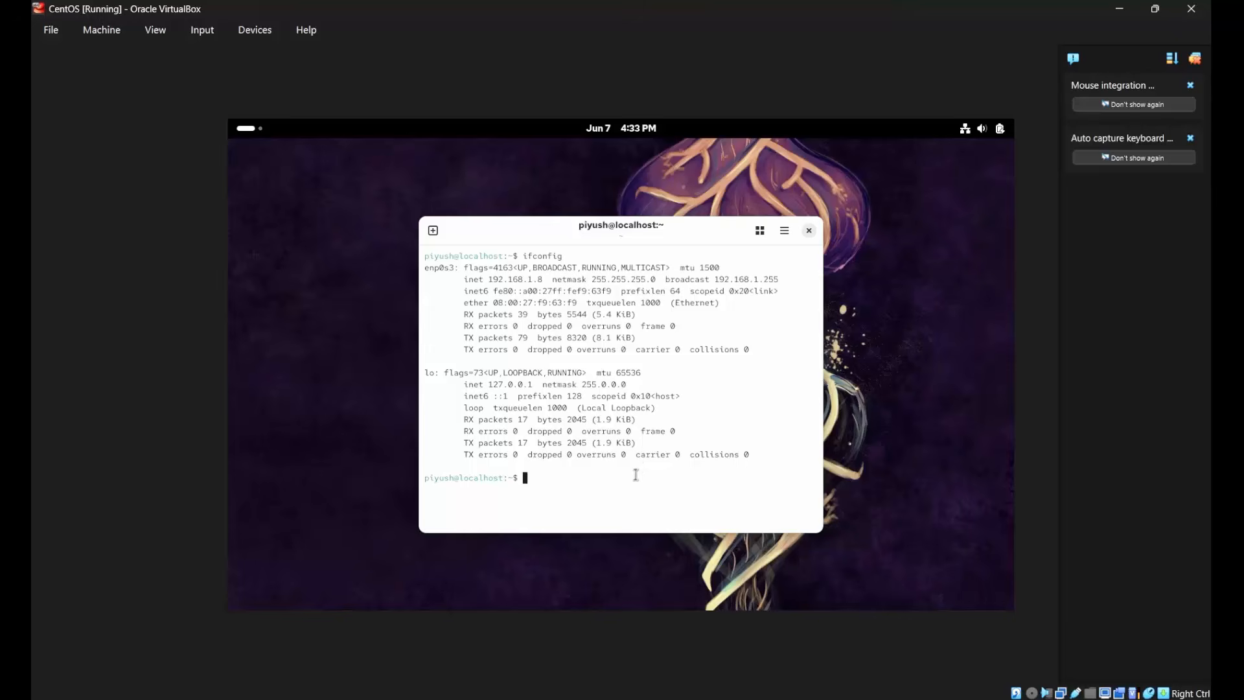
type("ls")
key("Return")
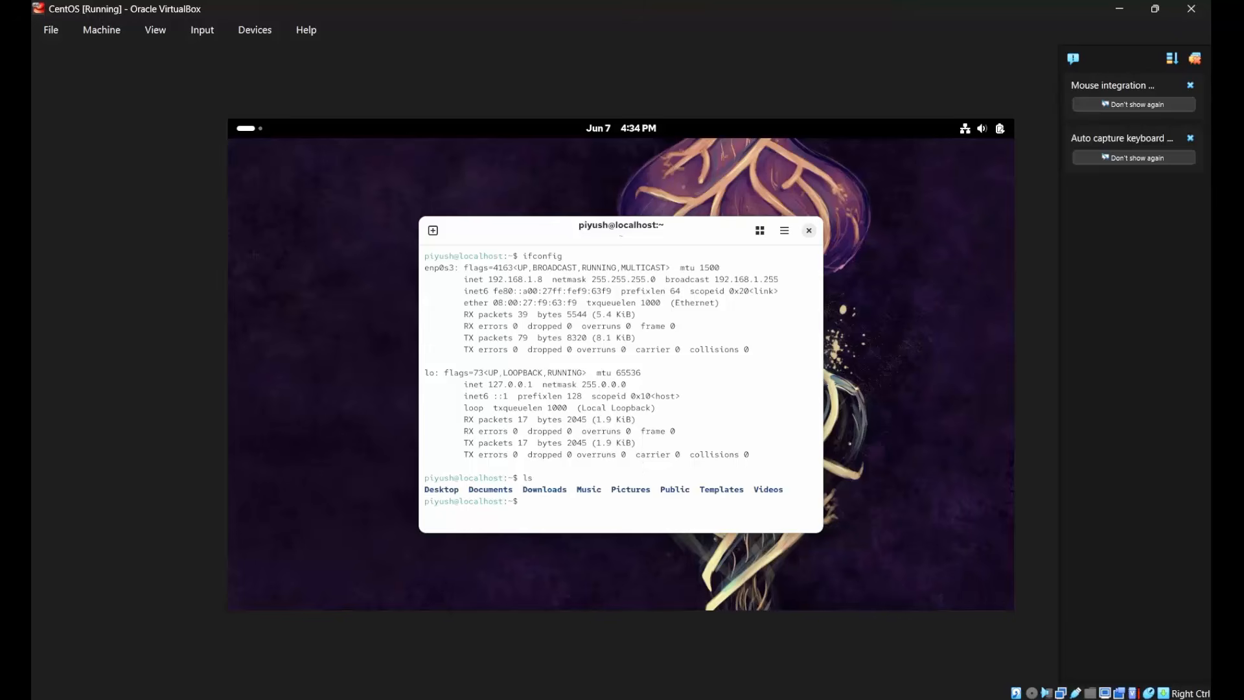
left_click_drag(422, 488, 805, 504)
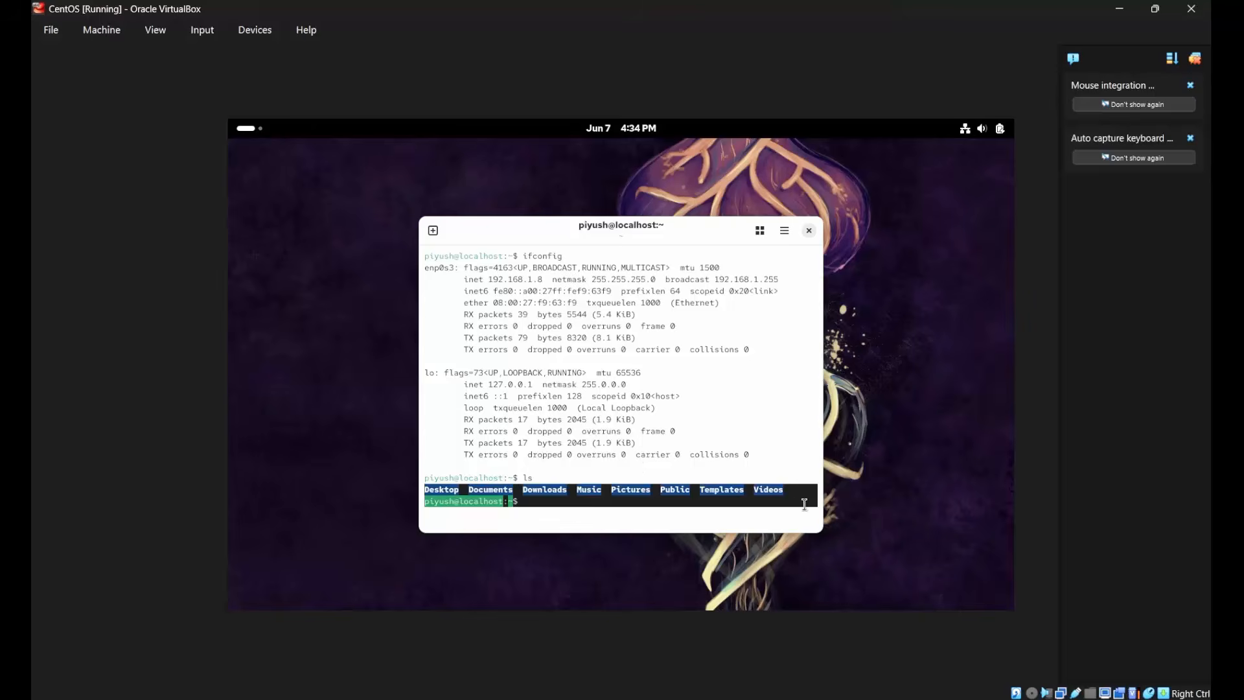
left_click(757, 505)
type("pwd")
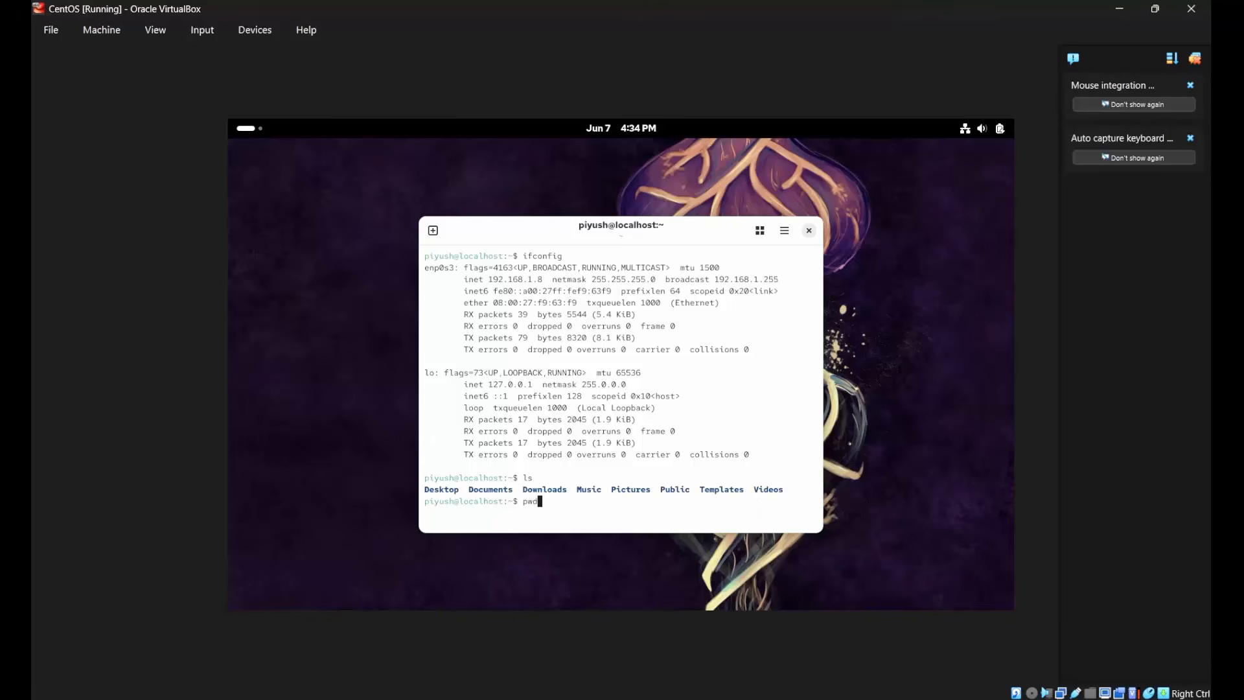
key("Return")
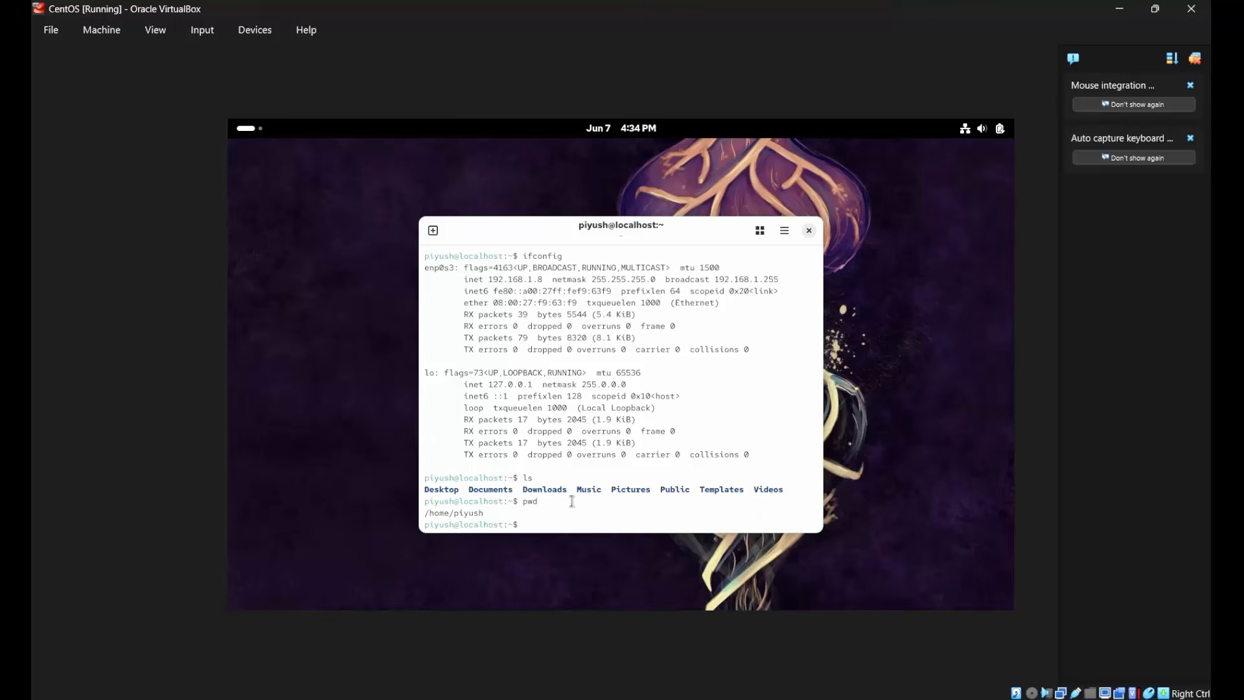
left_click_drag(424, 512, 489, 512)
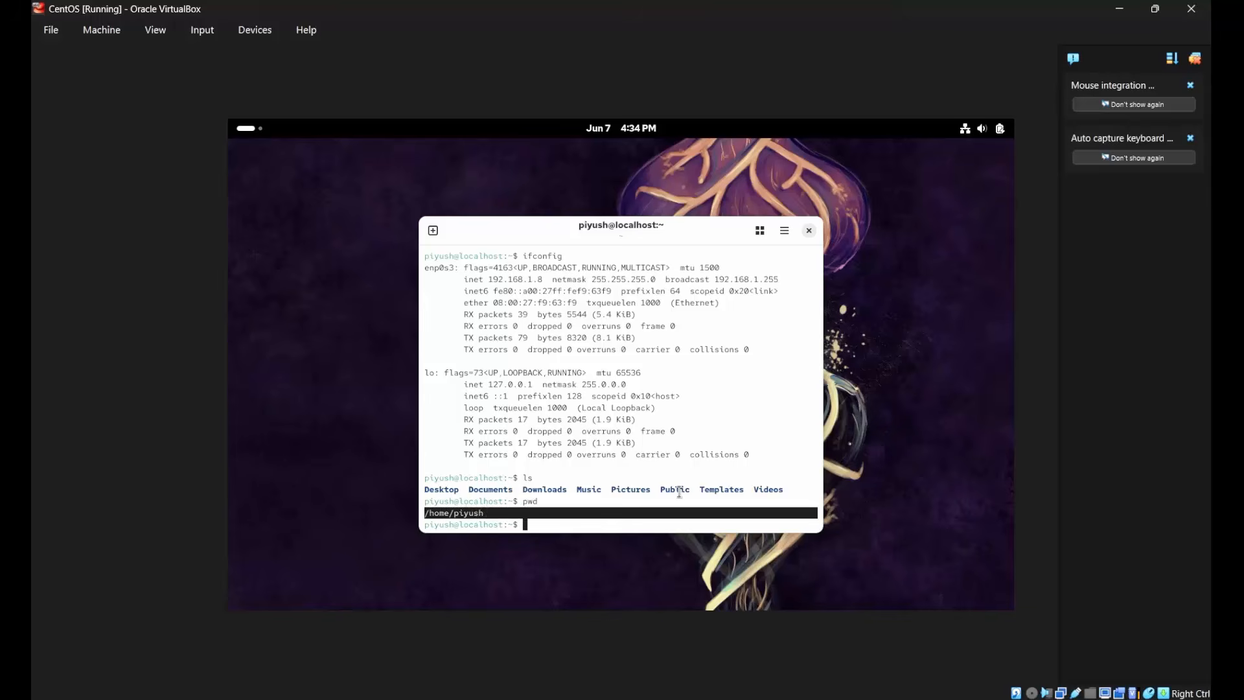
left_click(808, 511)
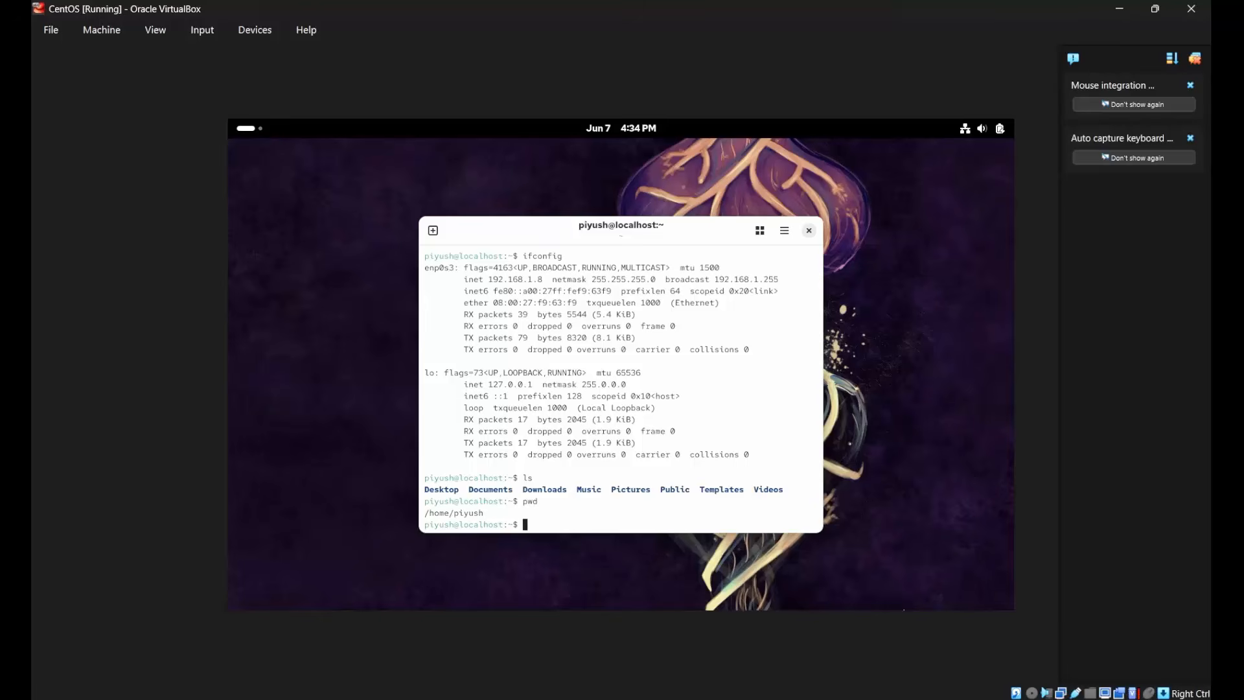
Switch to the Ubuntu virtual machine and check what Adapter 1 is attached to in its network settings, leaving them unchanged.
left_click(915, 699)
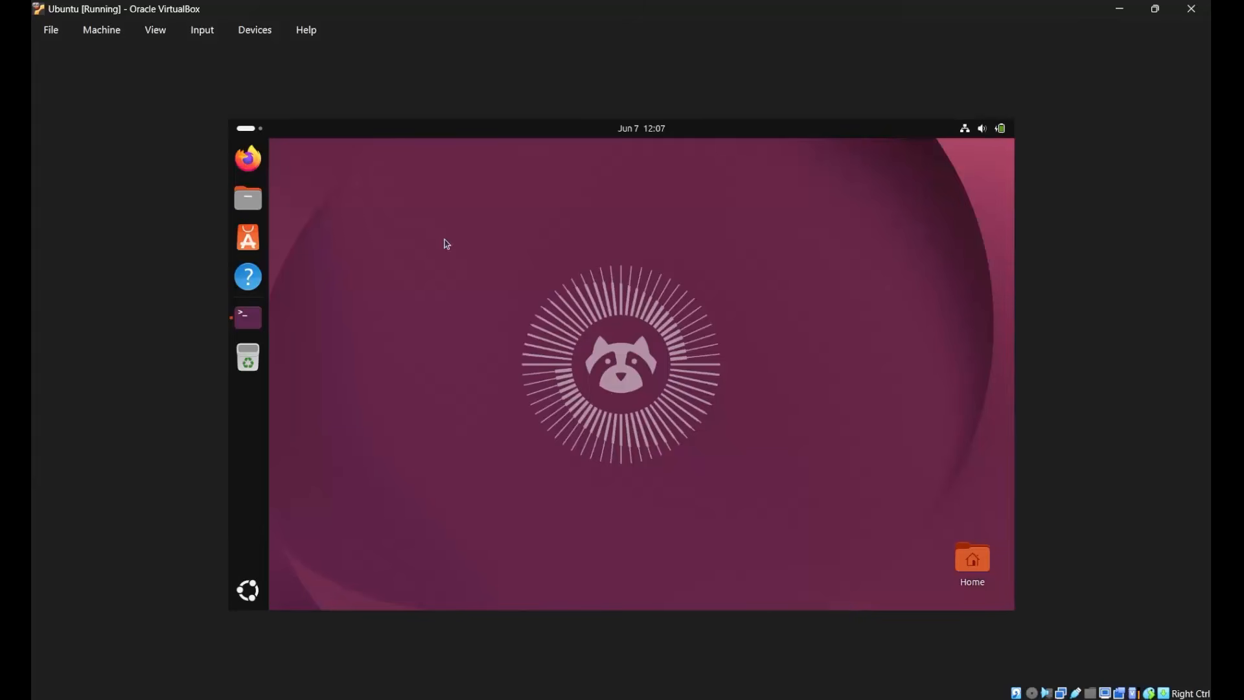
left_click(262, 33)
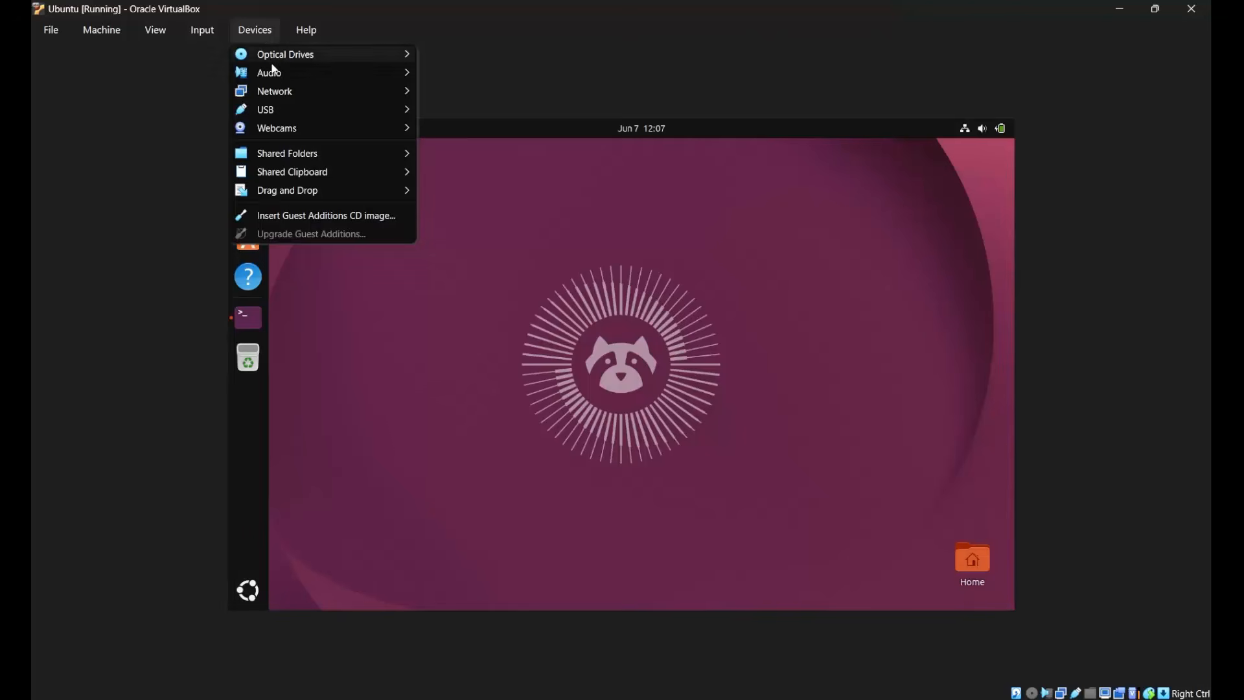
mouse_move(291, 97)
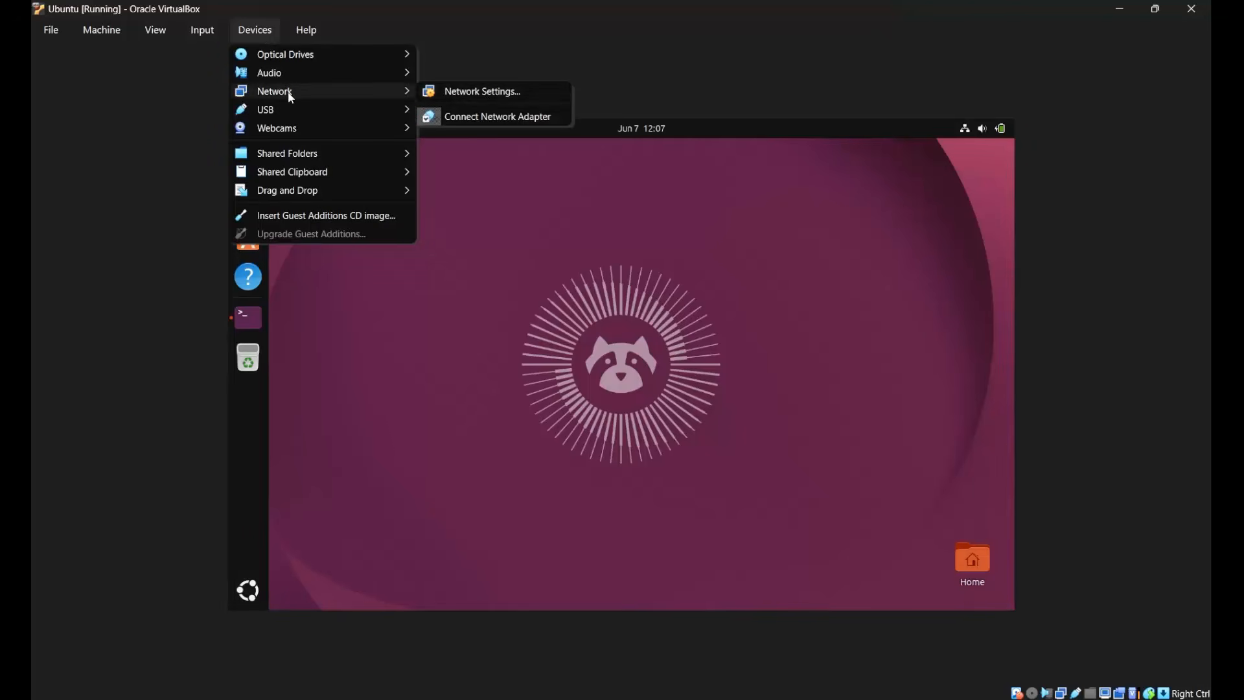
left_click(490, 99)
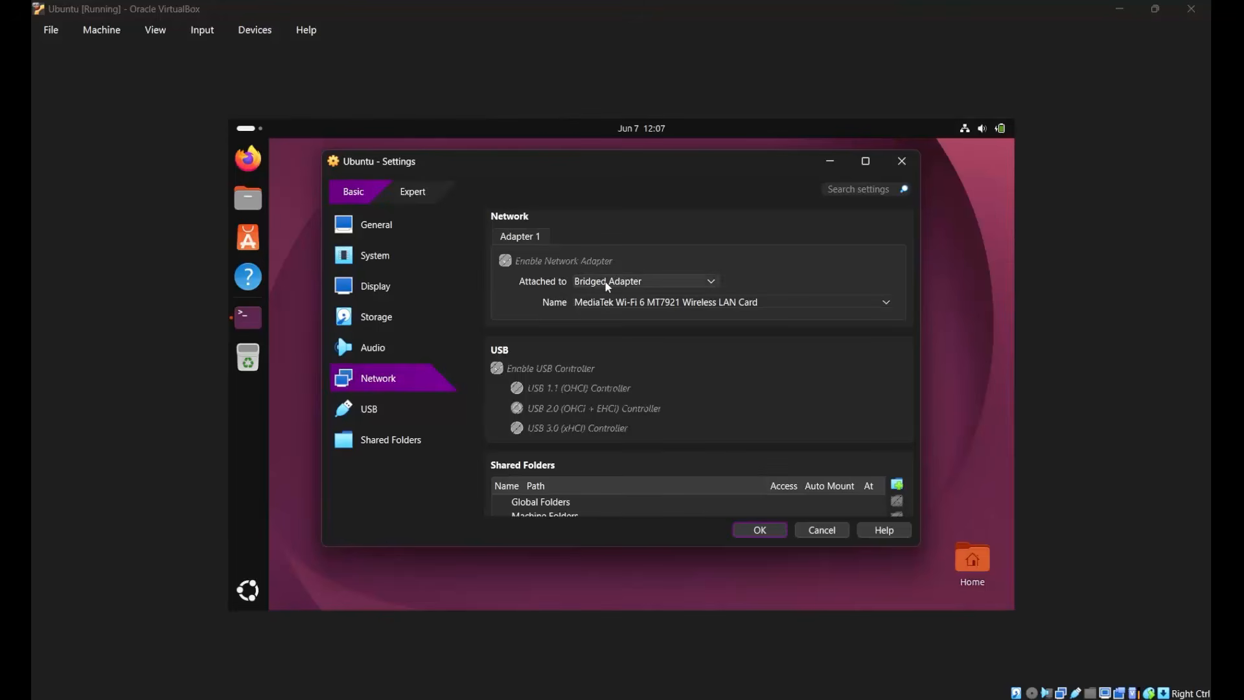
left_click(599, 282)
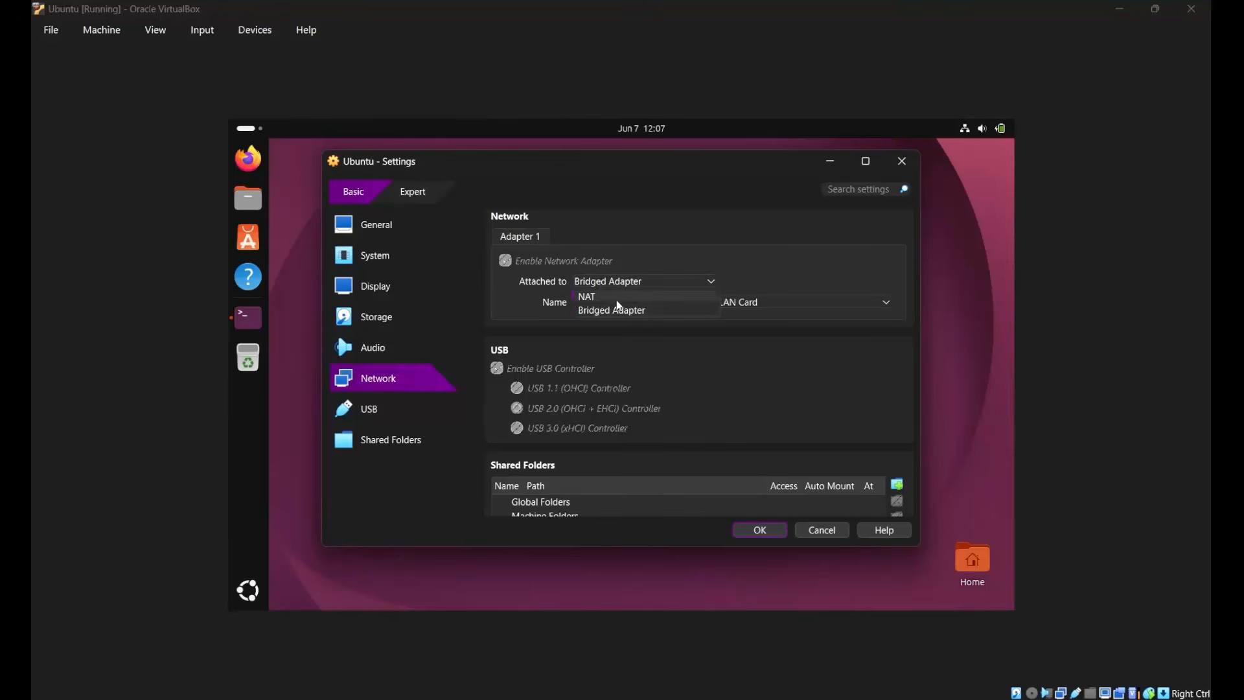
left_click(518, 334)
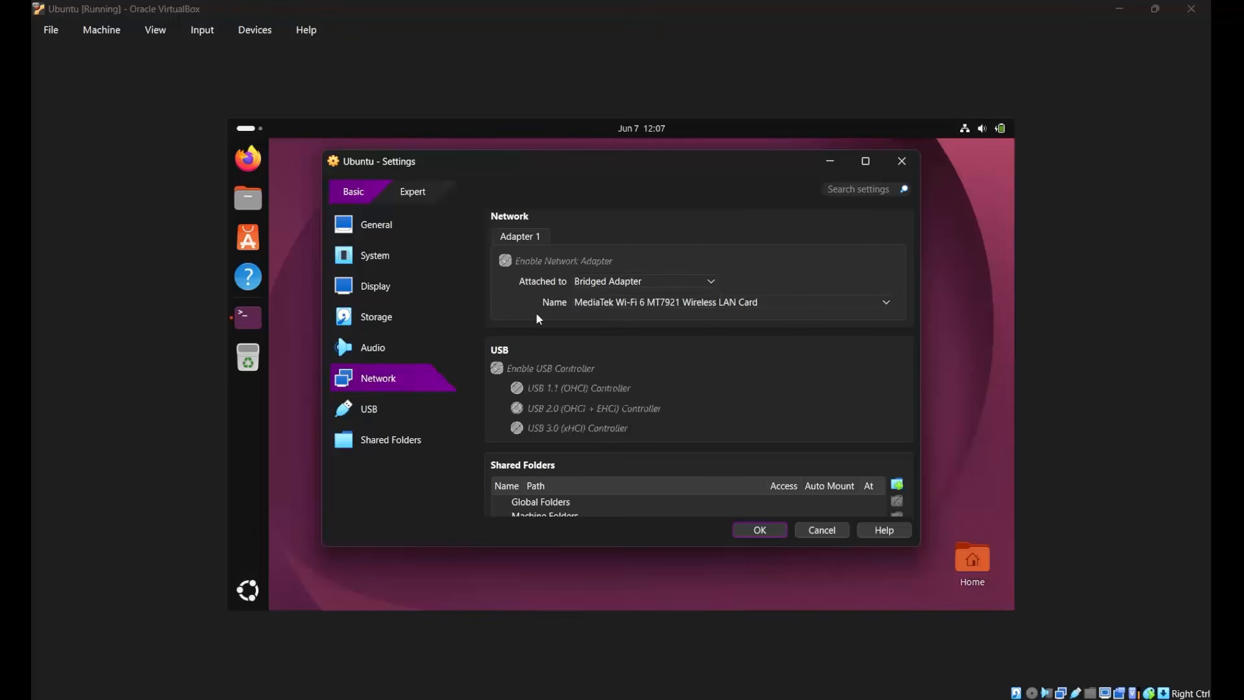
left_click(902, 160)
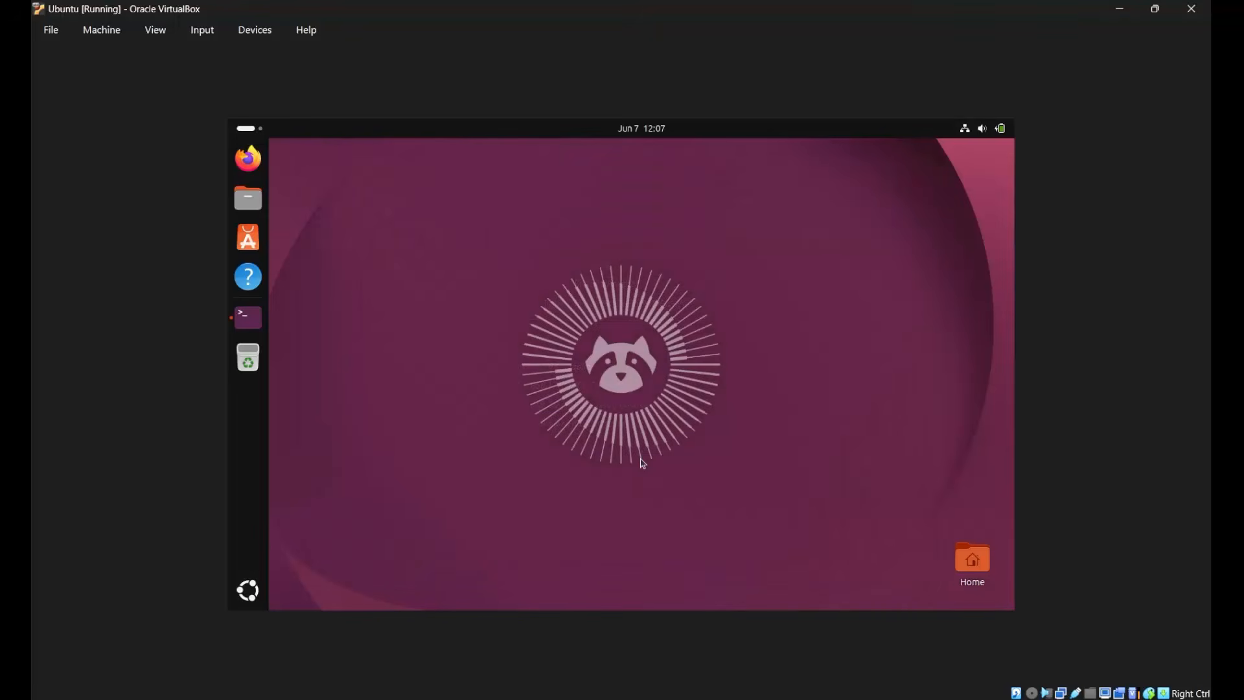
Run ip addr in the Ubuntu terminal and examine the inet address of the enp0s3 adapter.
left_click(254, 328)
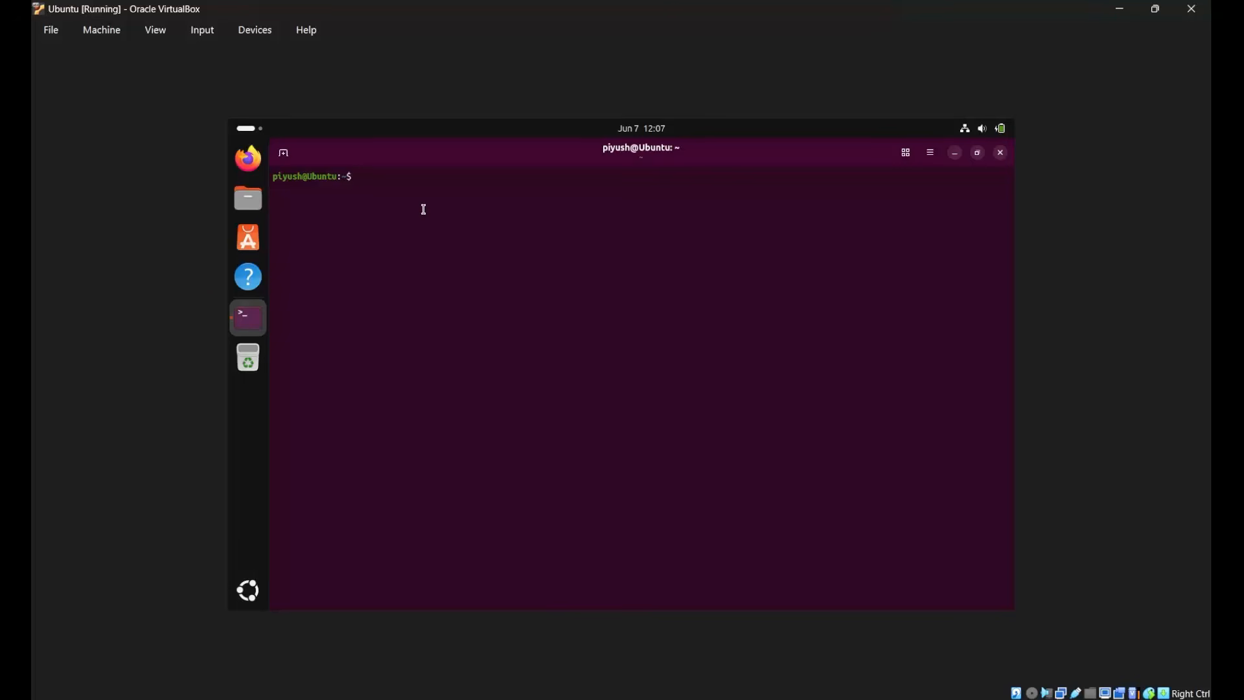
type("ip addr")
key("Return")
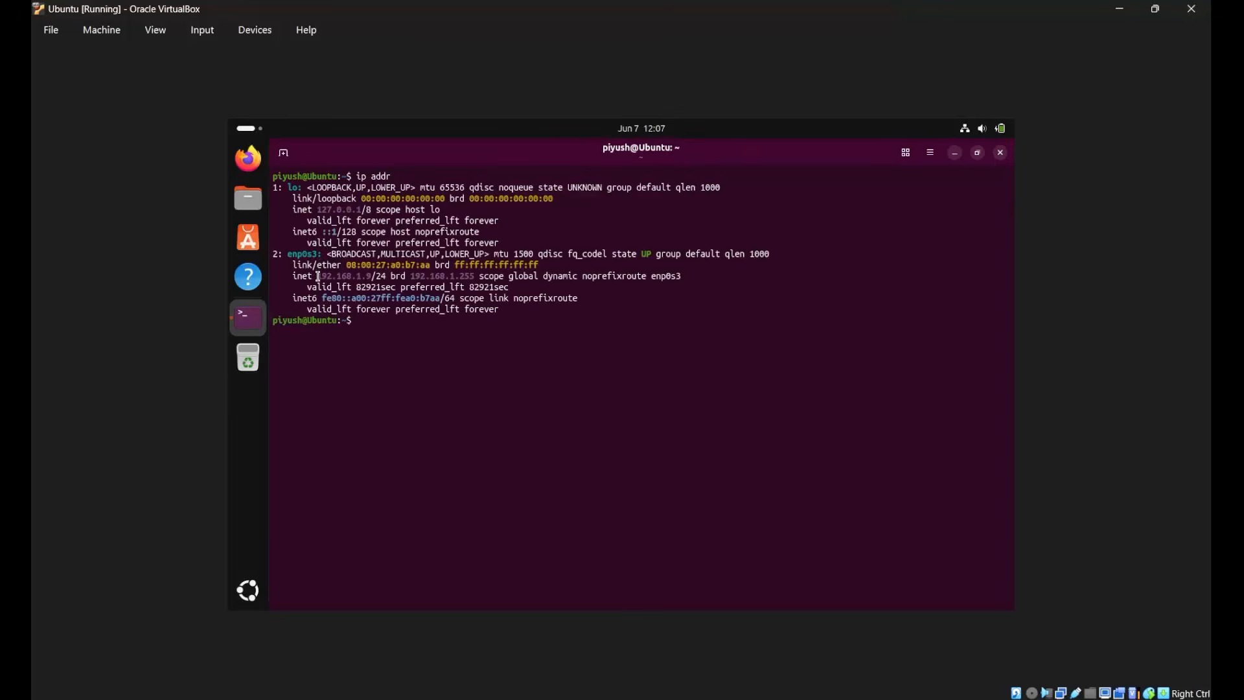
left_click_drag(317, 276, 373, 276)
left_click(451, 402)
Launch PuTTY on Windows, open an SSH connection to 192.168.1.9 on port 22 and accept the server's host key.
key("super")
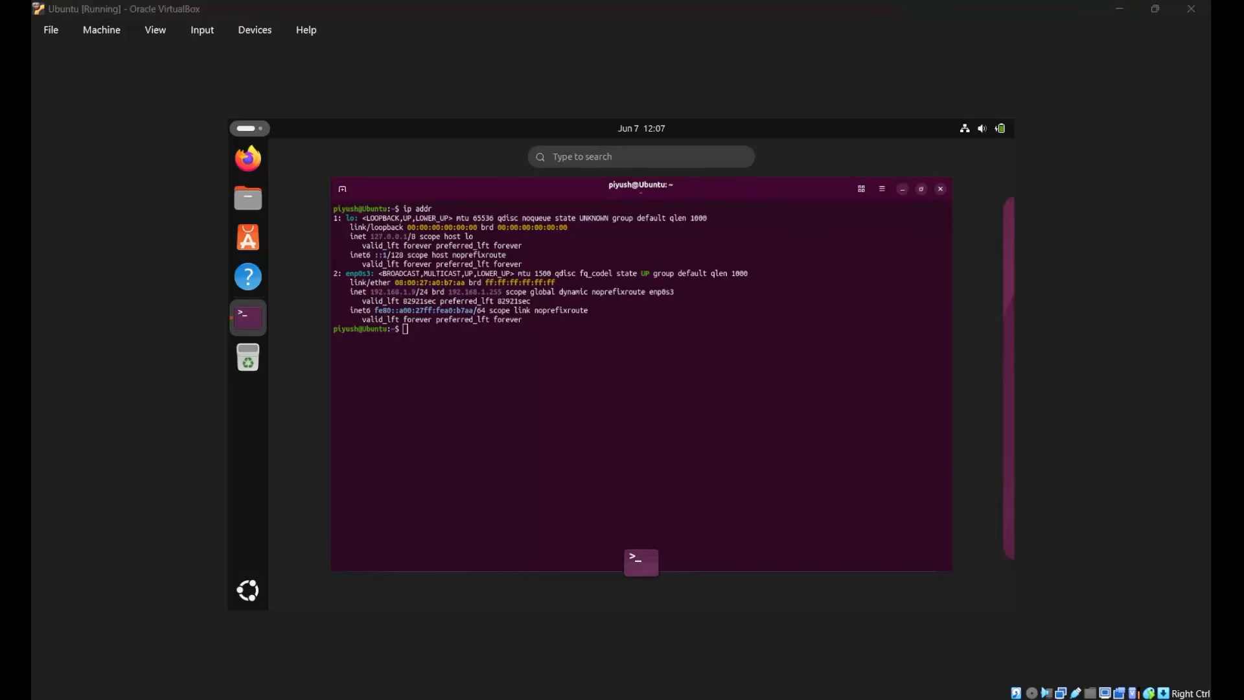
key("super")
type("putt")
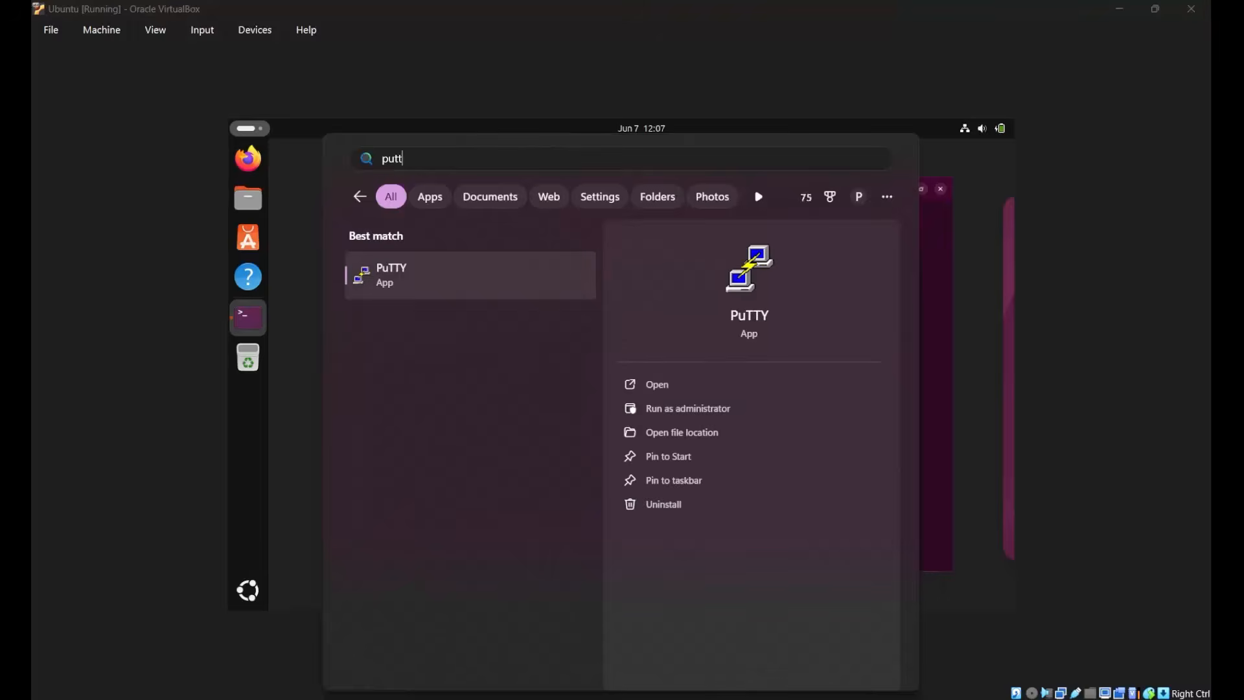
key("Return")
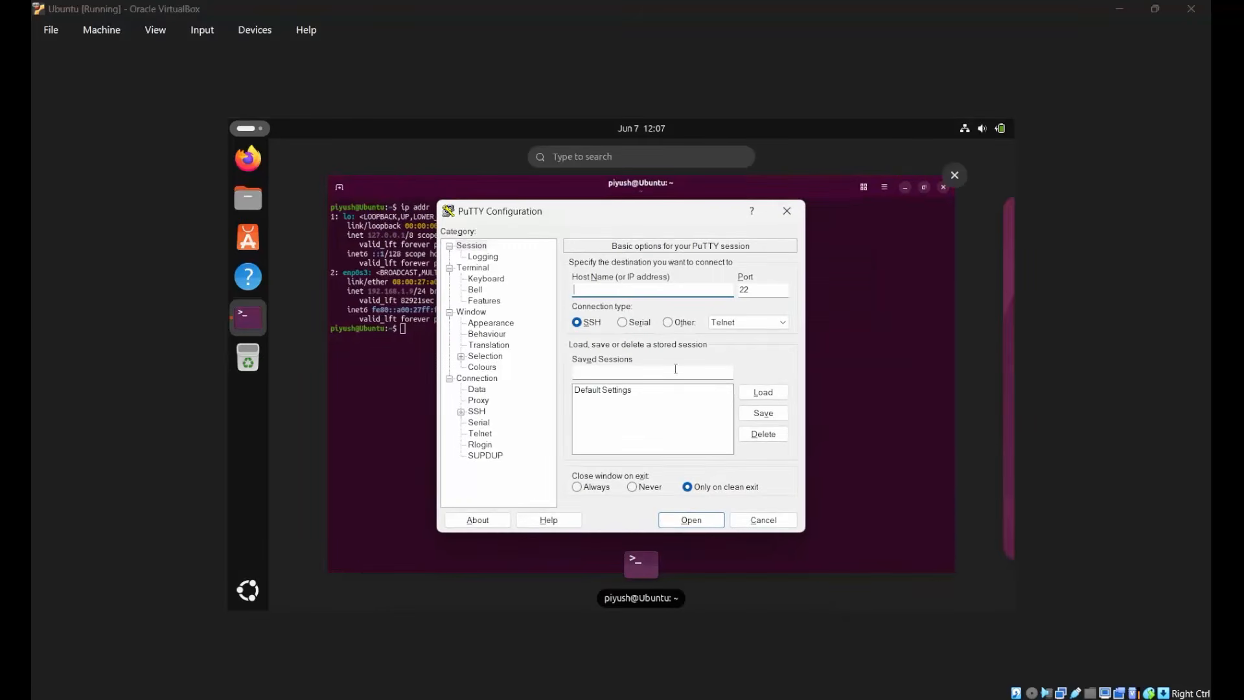
left_click_drag(631, 214, 759, 230)
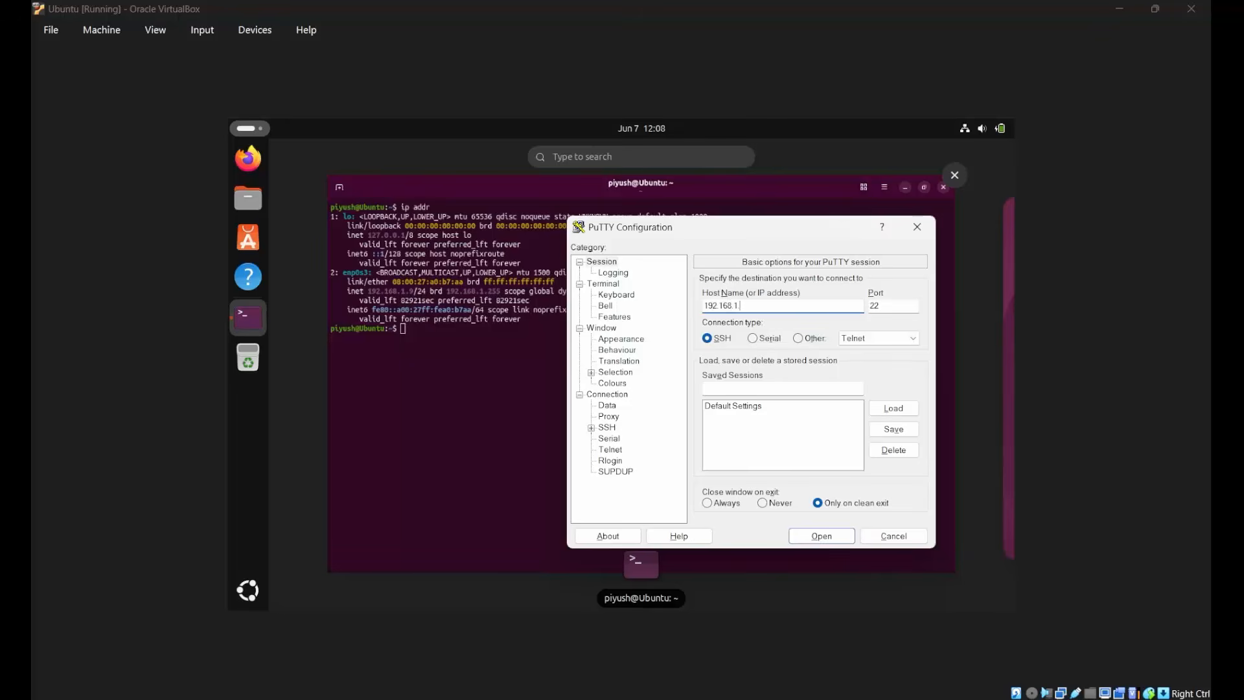
type("9")
left_click(829, 533)
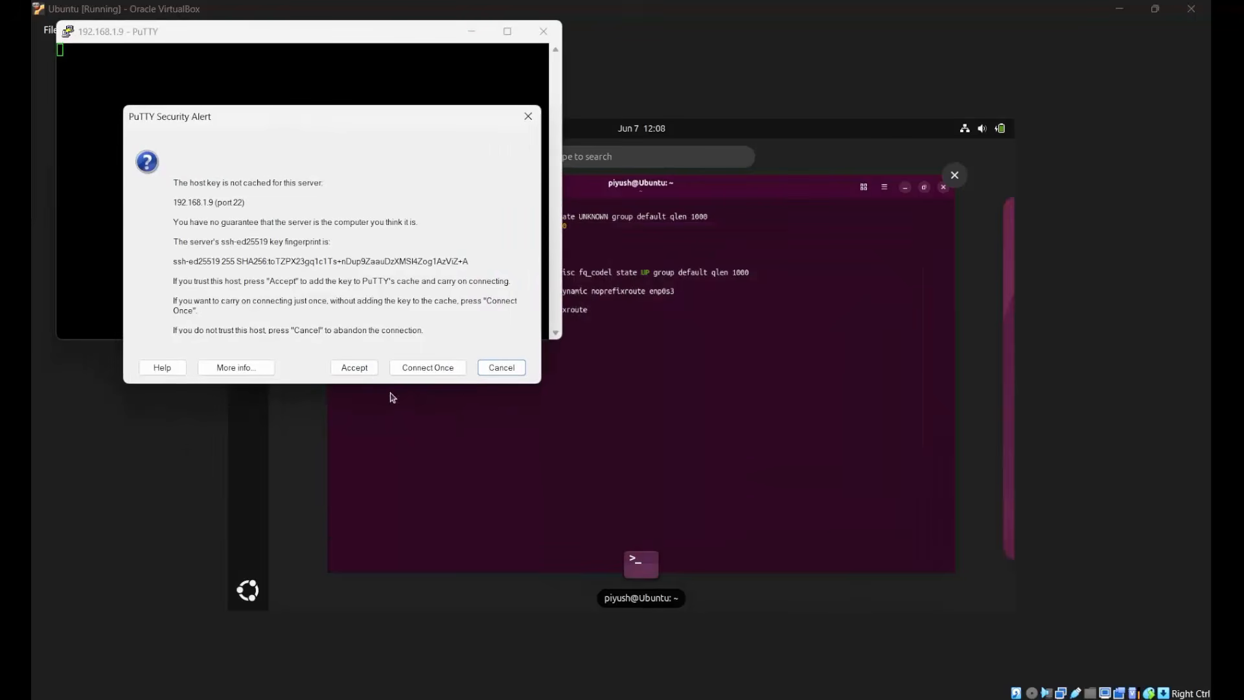
left_click(354, 368)
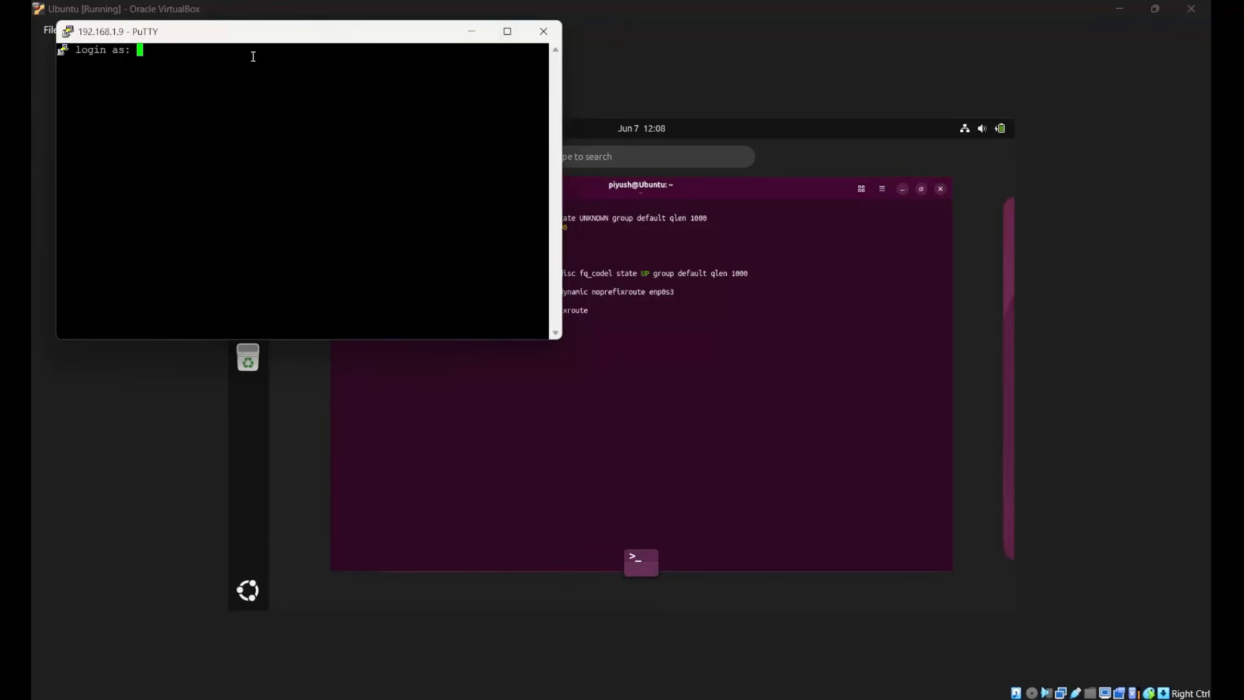
Log in to the Ubuntu SSH session with the account's username and password, and maximize the session window.
type("piyush")
key("Return")
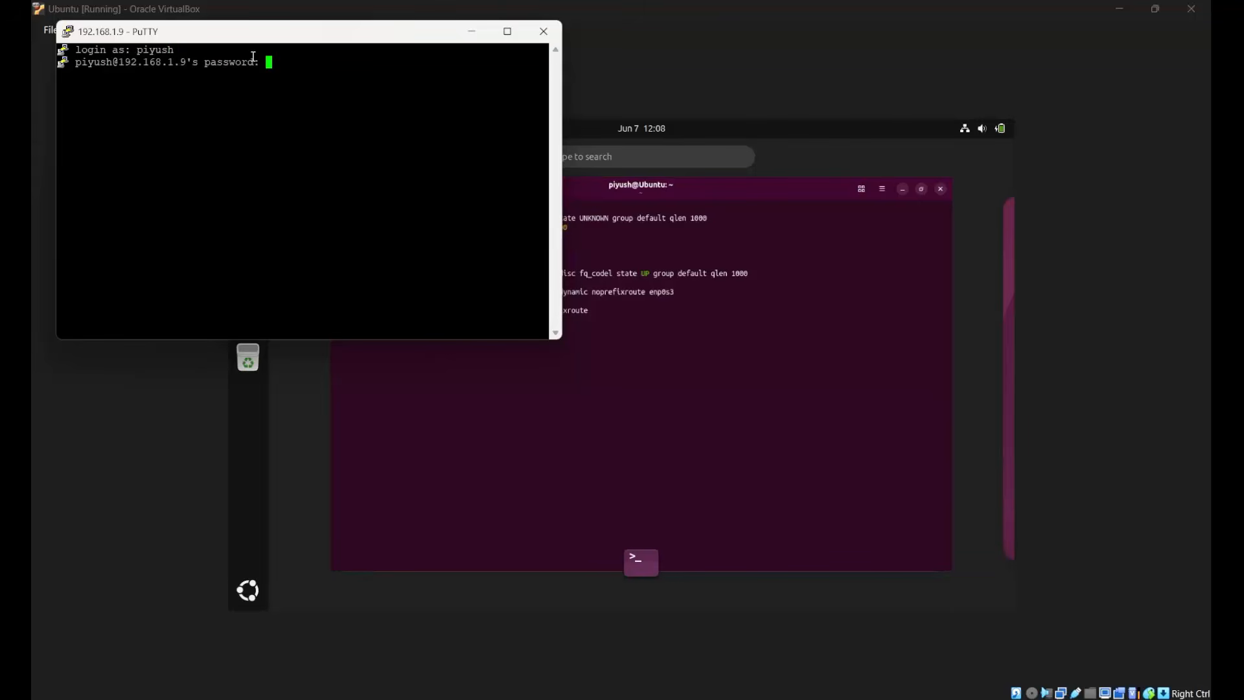
key("Return")
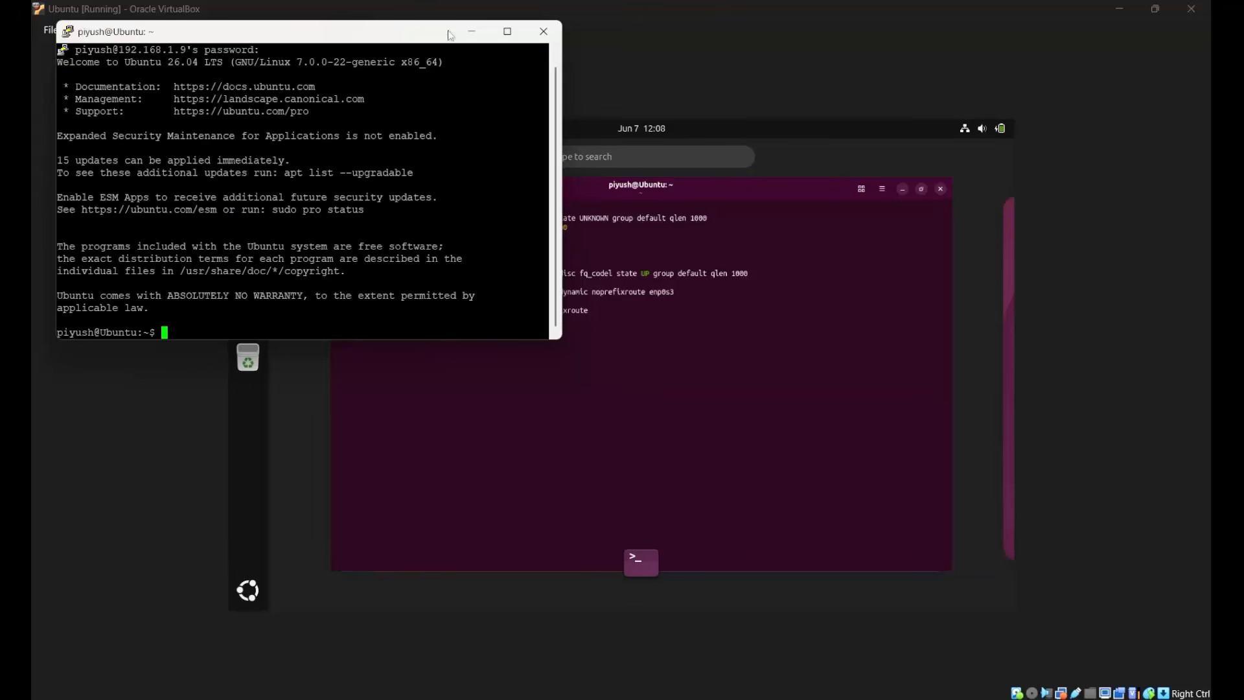
left_click(509, 31)
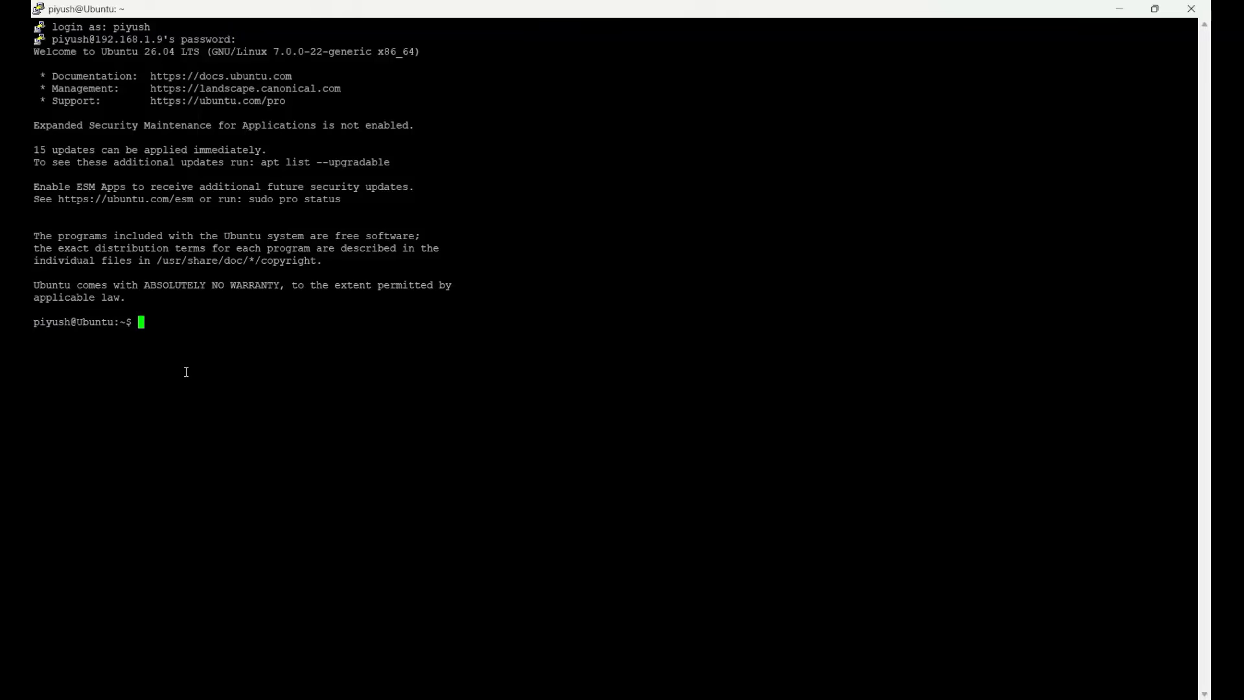
Change the PuTTY session's terminal font to Courier New, bold, 20-point, and apply the setting.
right_click(553, 14)
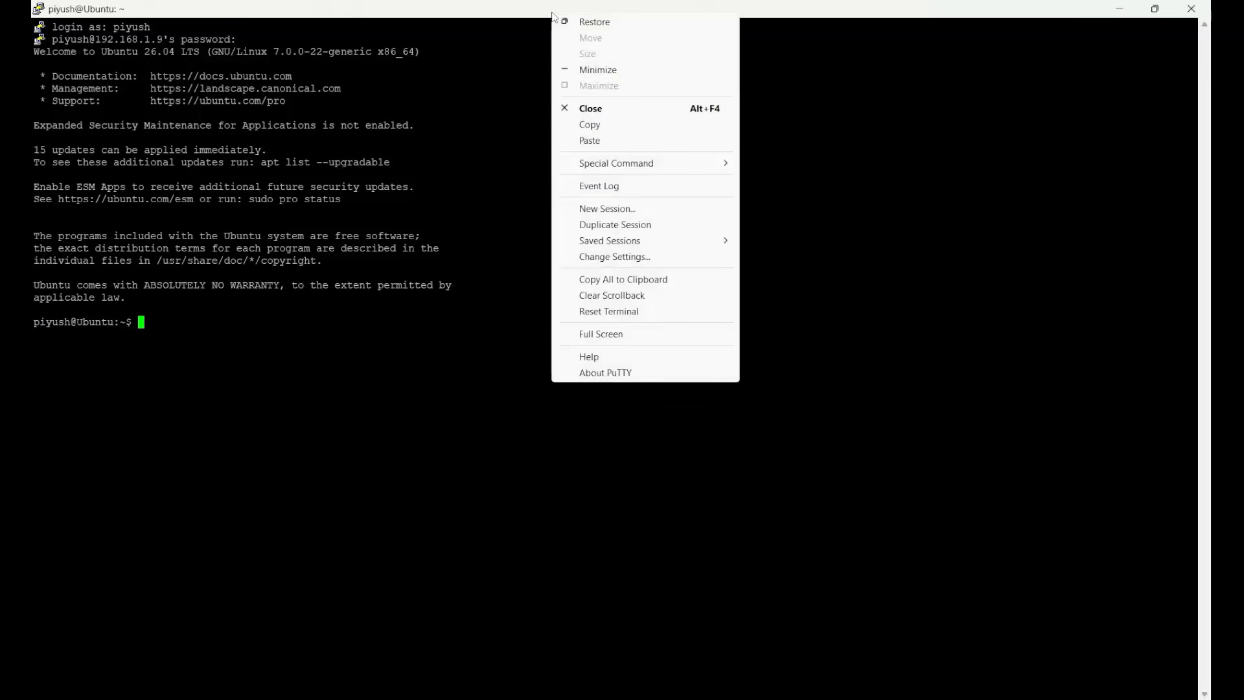
left_click(632, 258)
left_click(490, 323)
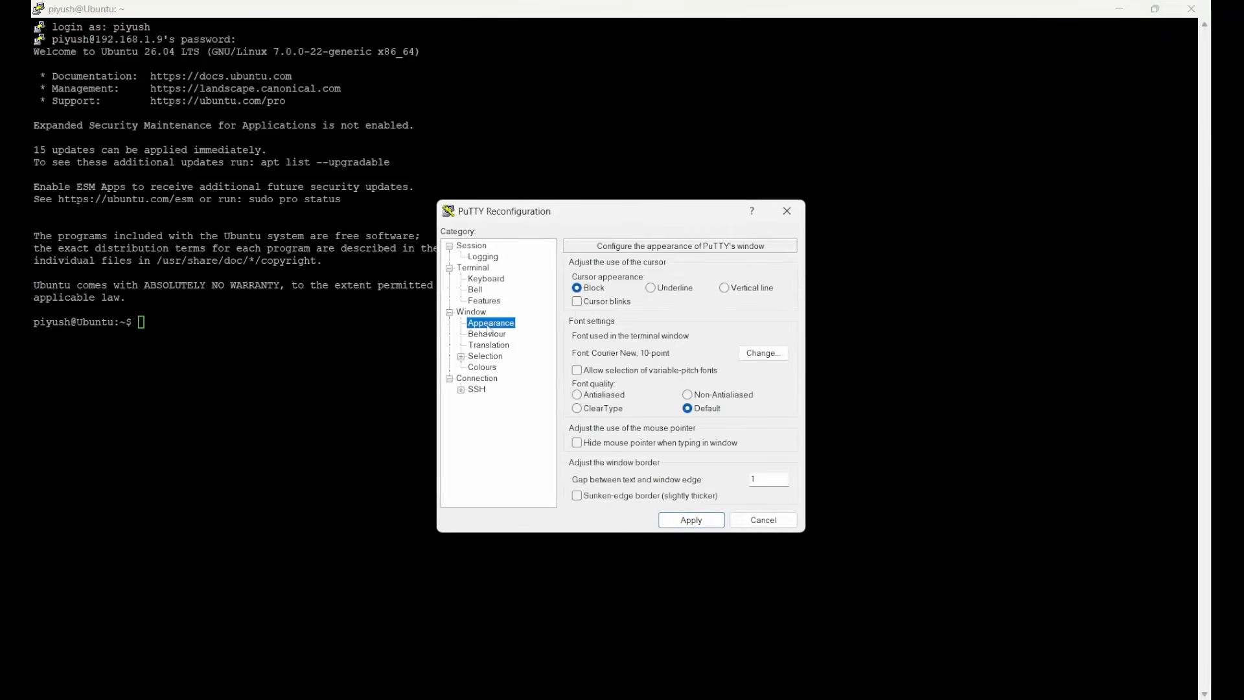
left_click(764, 354)
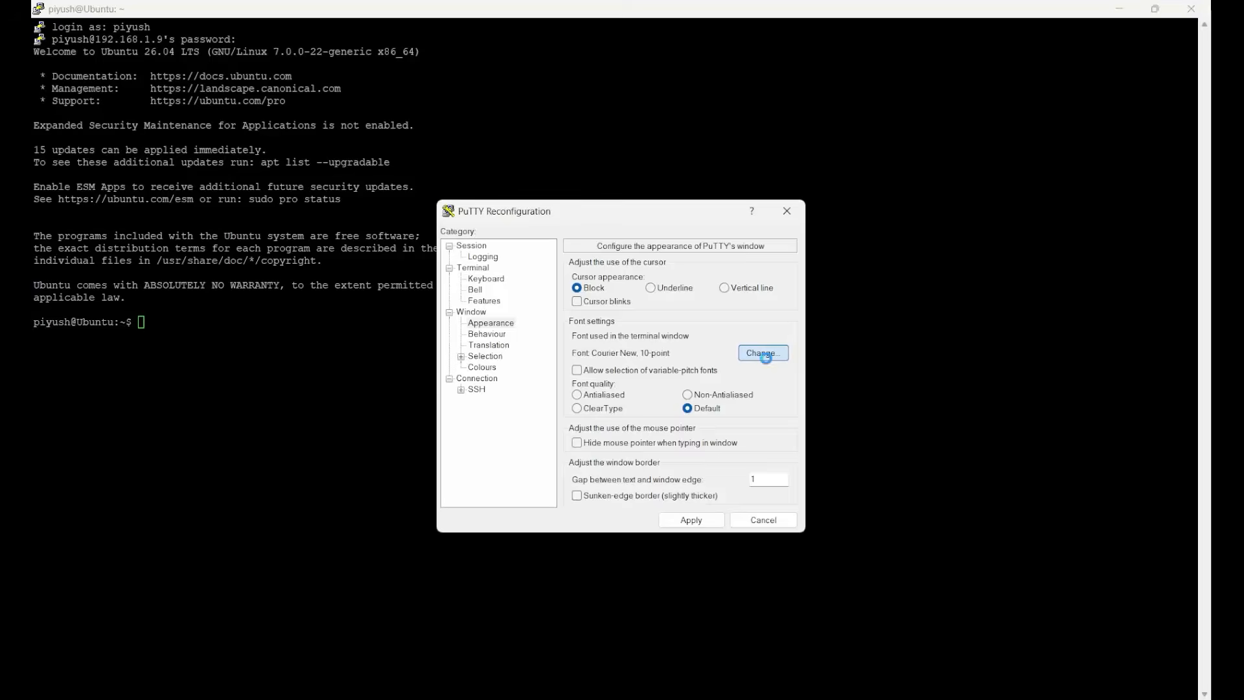
left_click(710, 452)
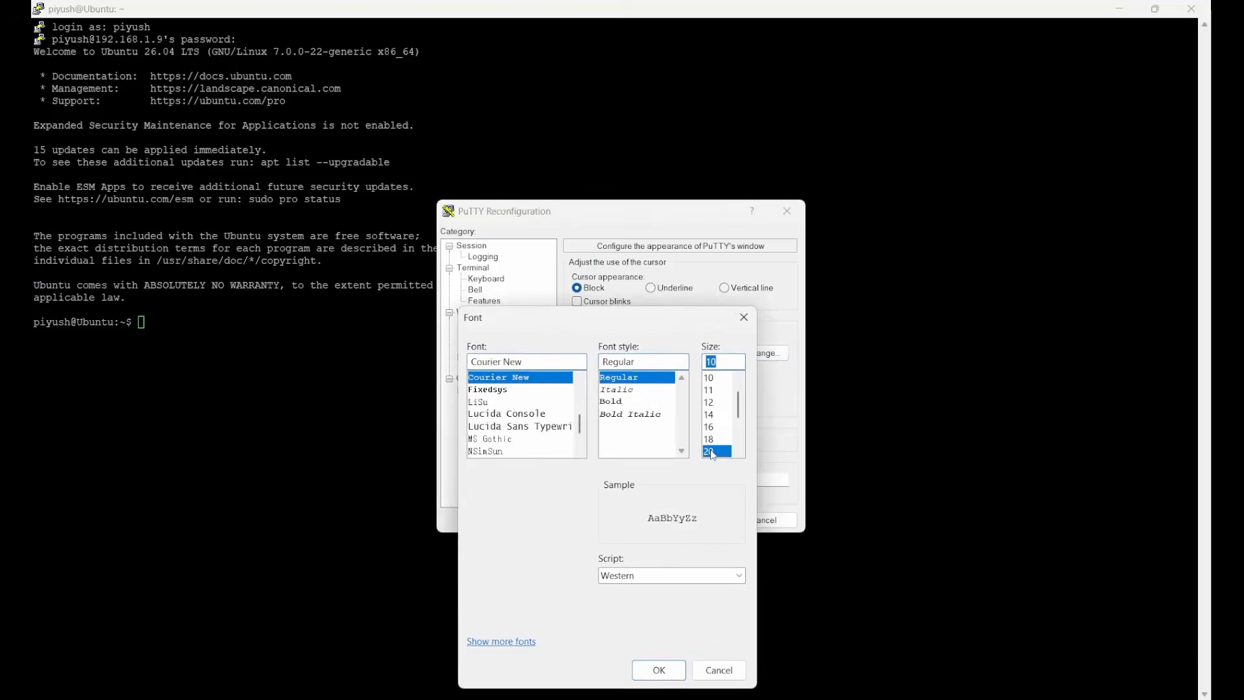
left_click(625, 408)
left_click(659, 672)
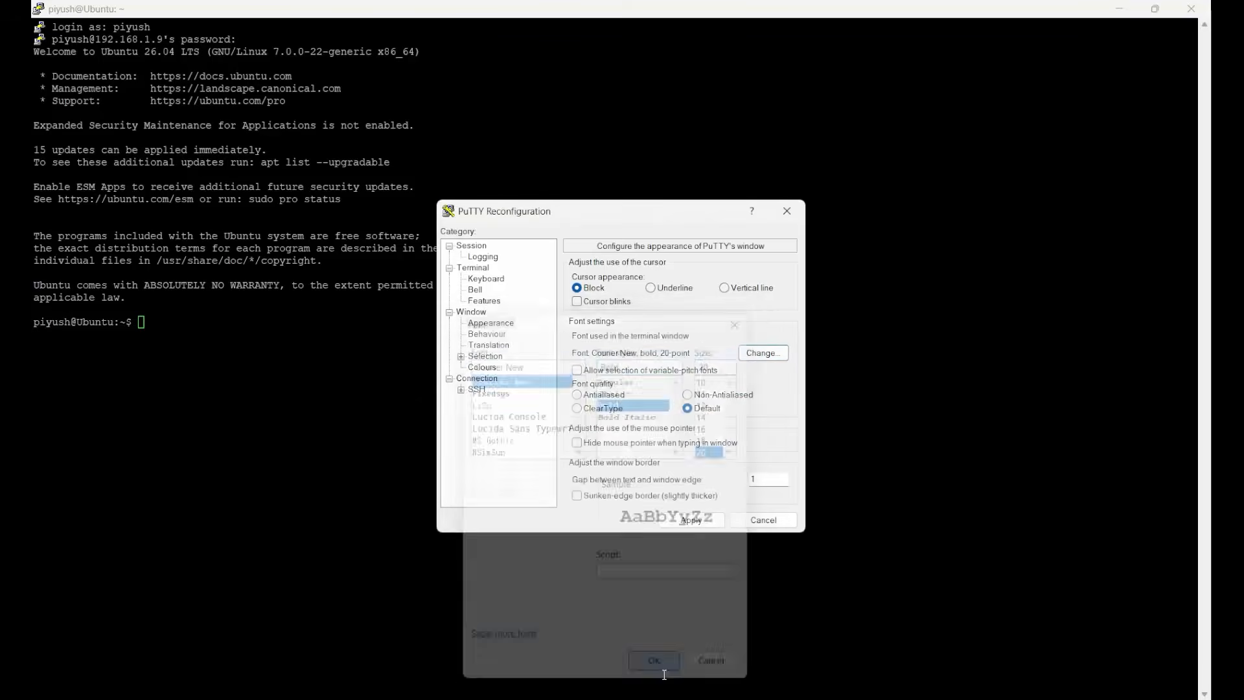
left_click(691, 524)
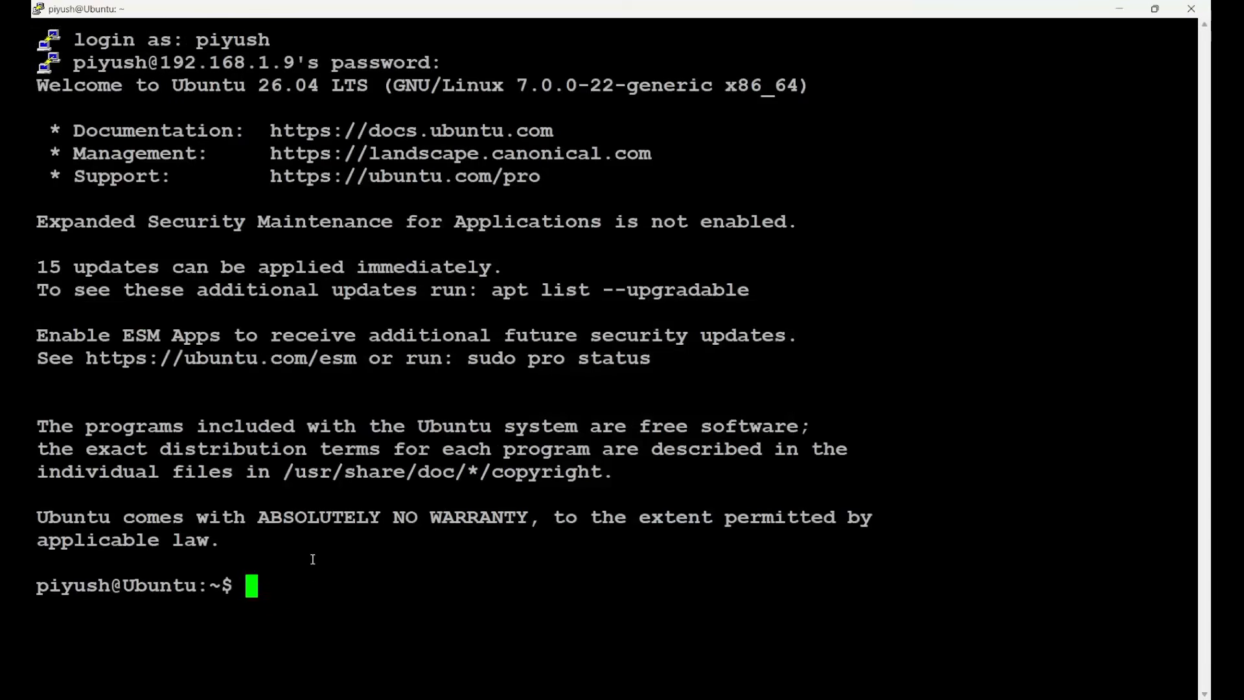
Run ls and pwd in the Ubuntu SSH session and examine the home folder listing and current directory path.
type("ls")
key("Return")
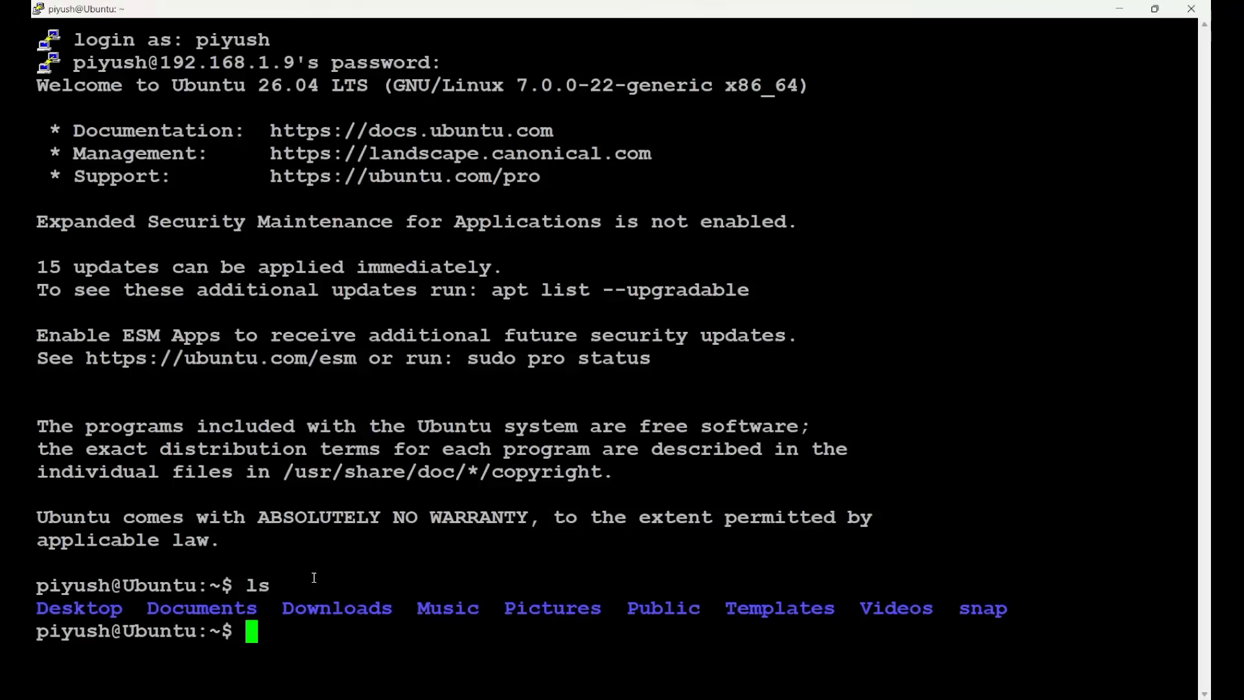
type("pwd")
key("Return")
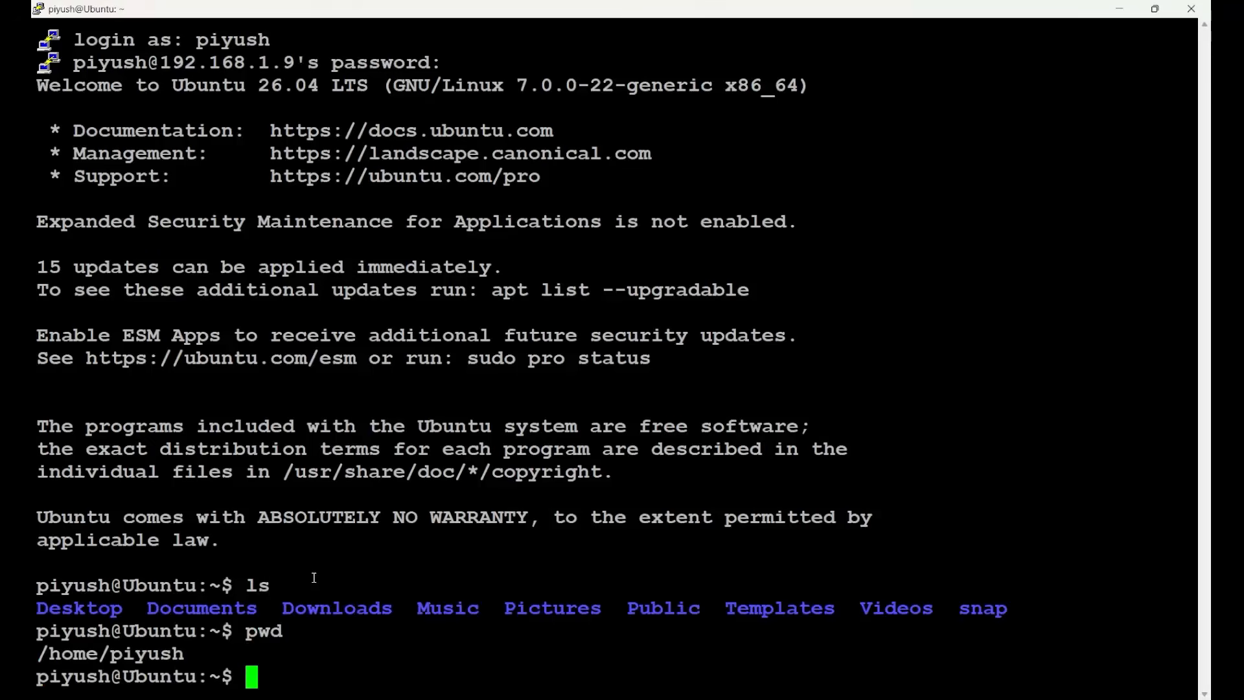
left_click_drag(42, 564, 1191, 681)
left_click(316, 679)
Switch to the Ubuntu virtual machine, close its terminal window, and return to the PuTTY session.
left_click(843, 635)
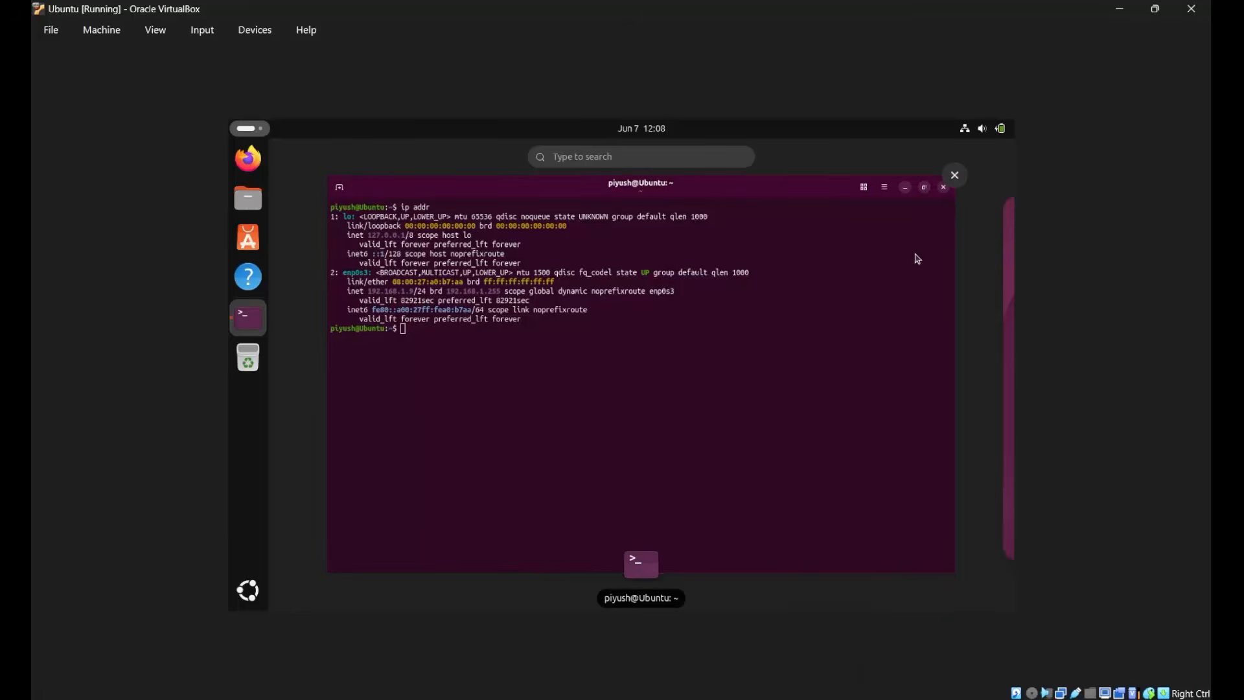
left_click(955, 175)
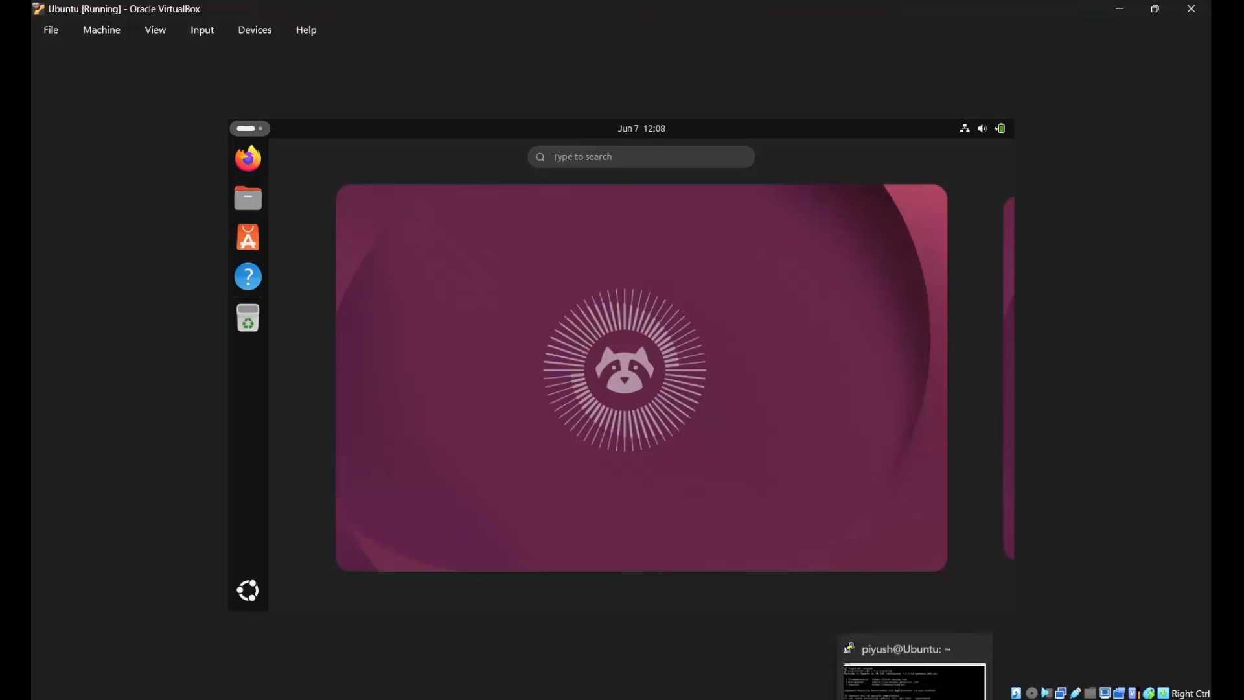
left_click(914, 664)
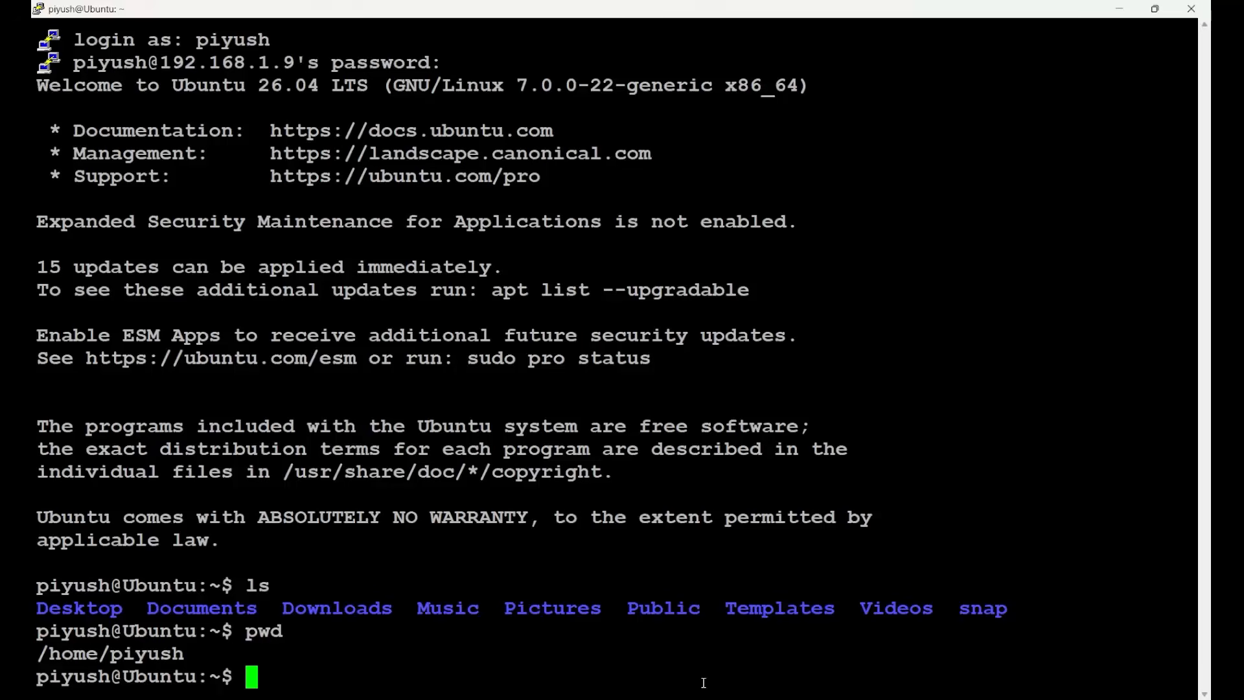